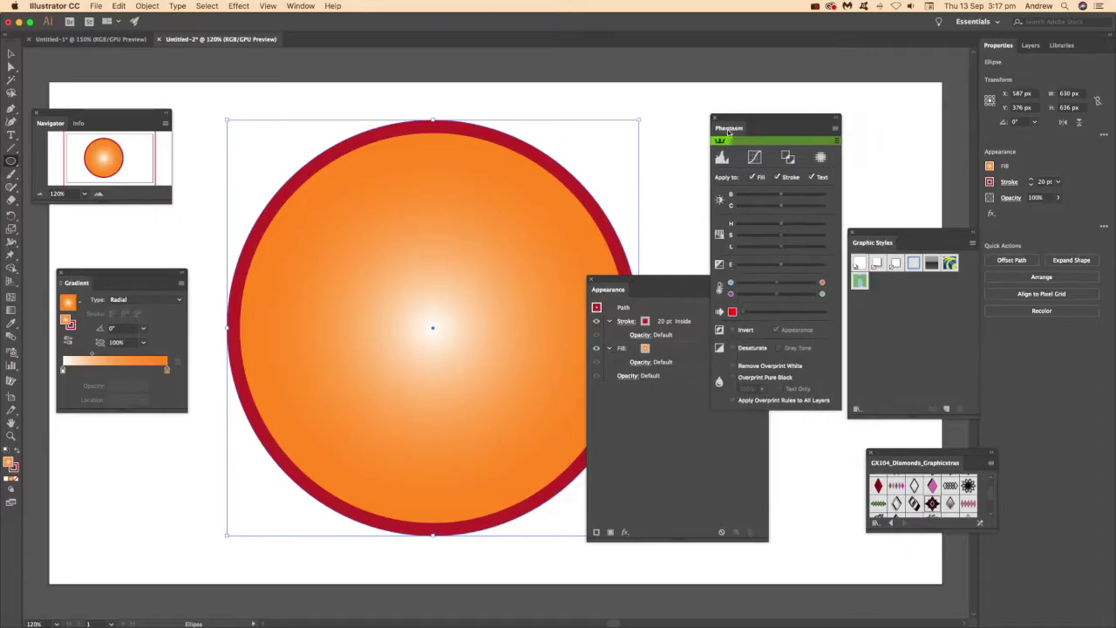
Browse the menus and effects list, then try a quick Phantasm brightness adjustment and remove it.
left_click(269, 6)
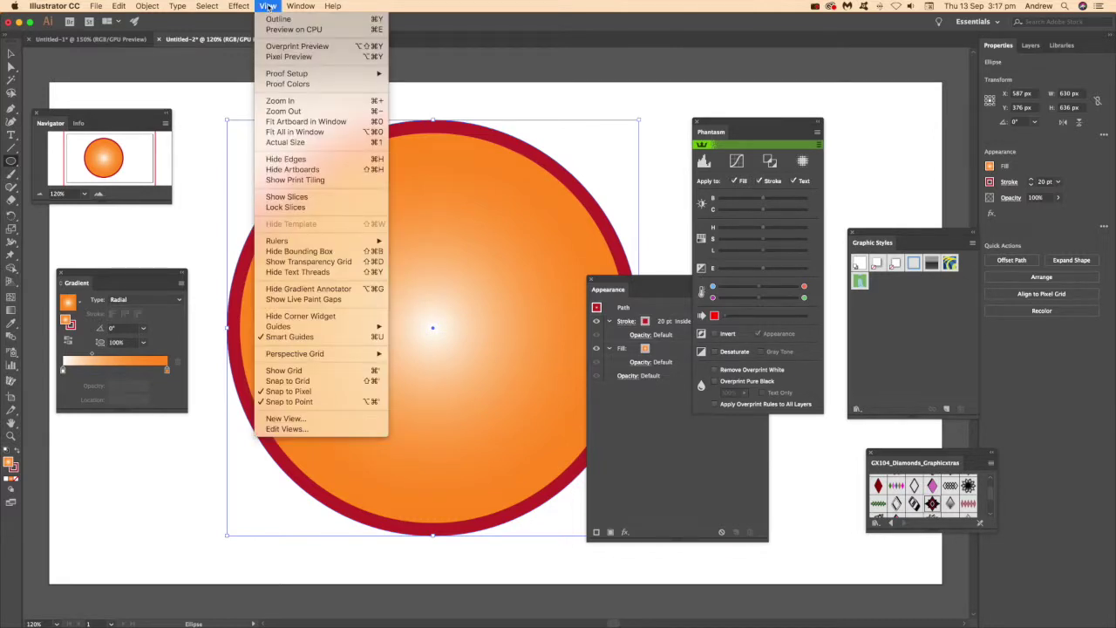
mouse_move(301, 7)
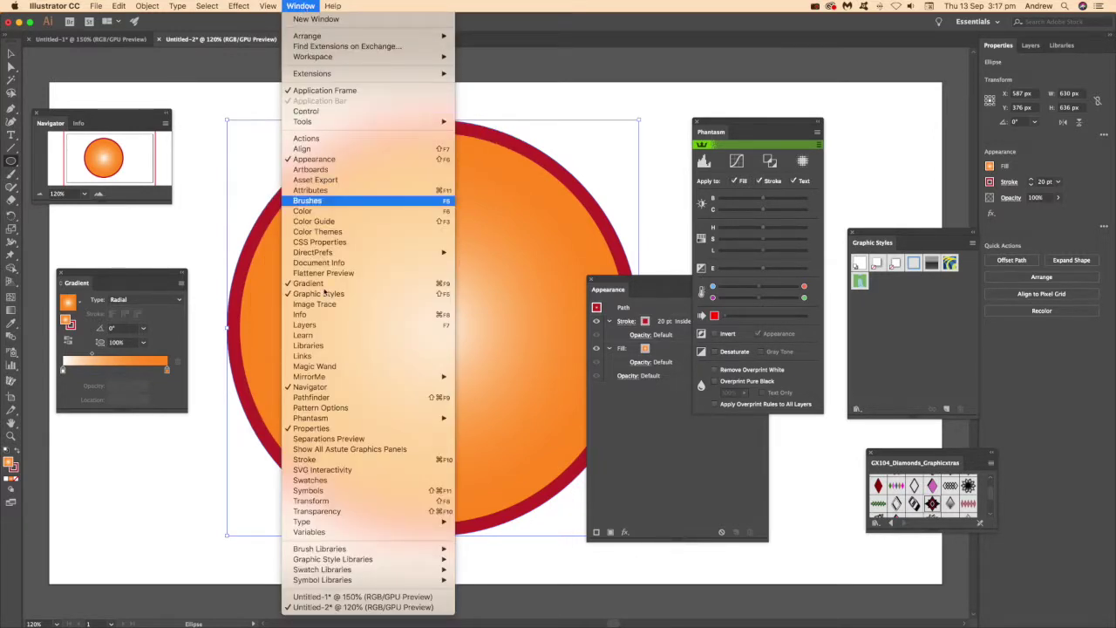
mouse_move(353, 419)
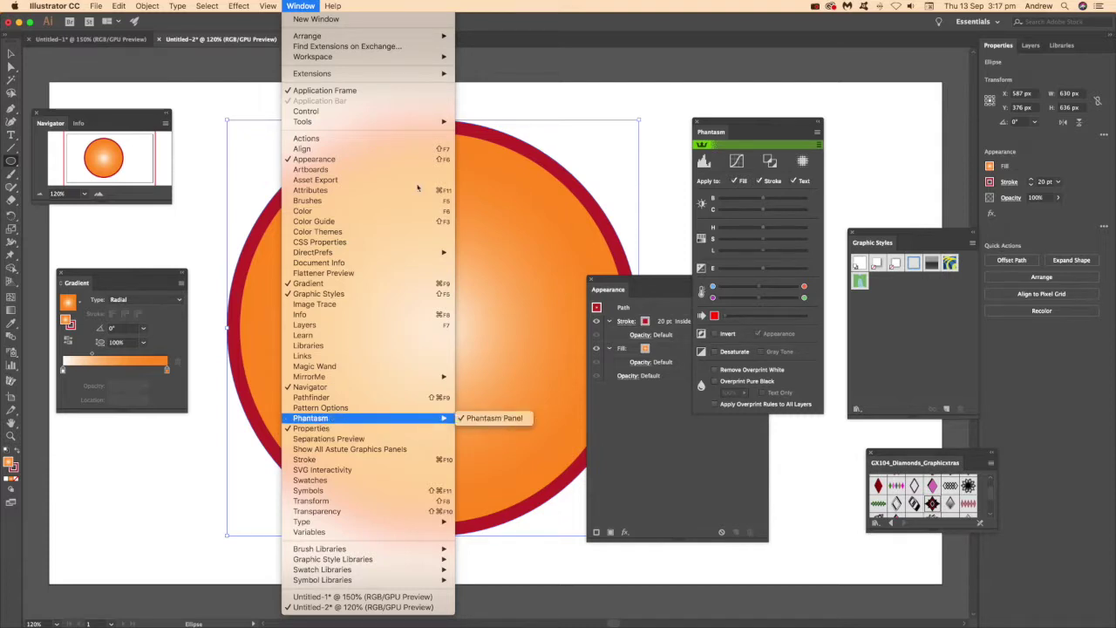
mouse_move(249, 6)
mouse_move(262, 315)
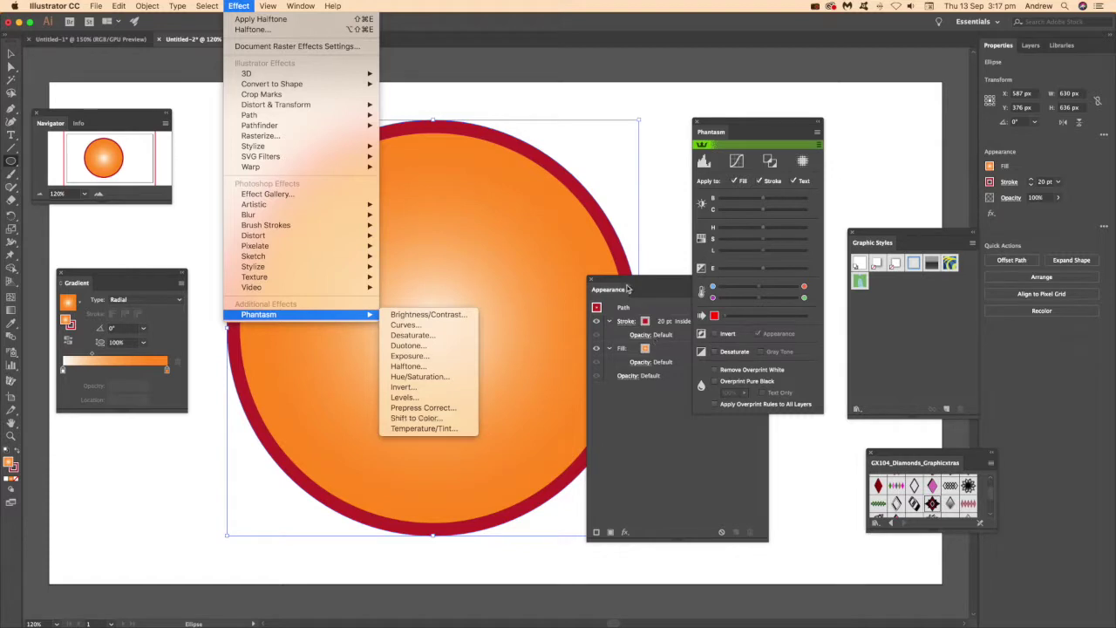
left_click(713, 199)
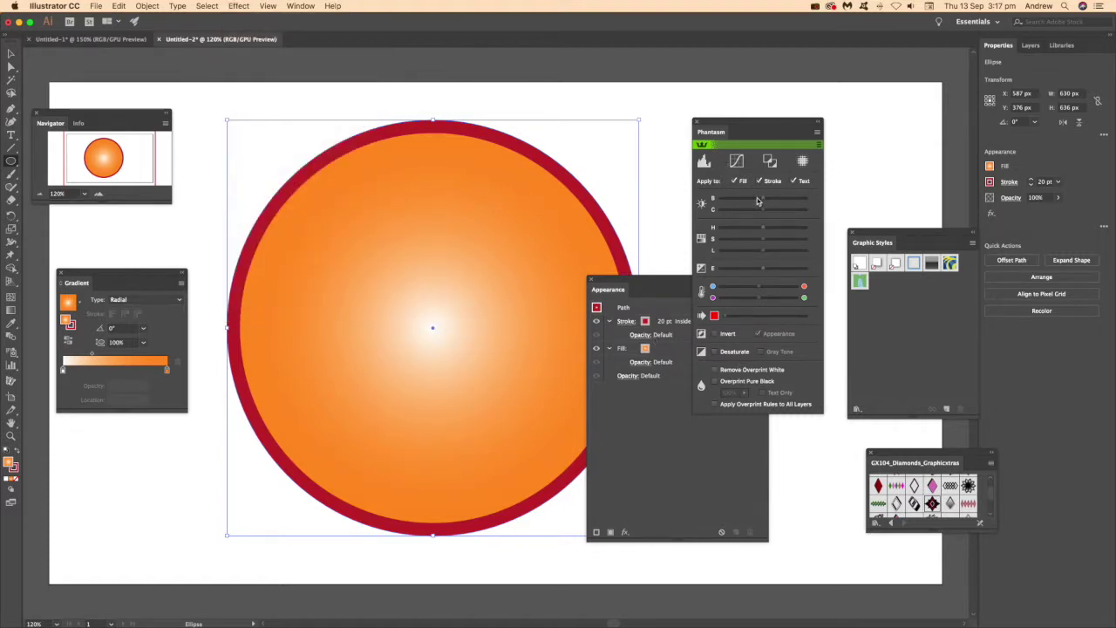
mouse_move(778, 199)
left_mouse_down()
mouse_move(796, 203)
mouse_move(792, 213)
left_mouse_up()
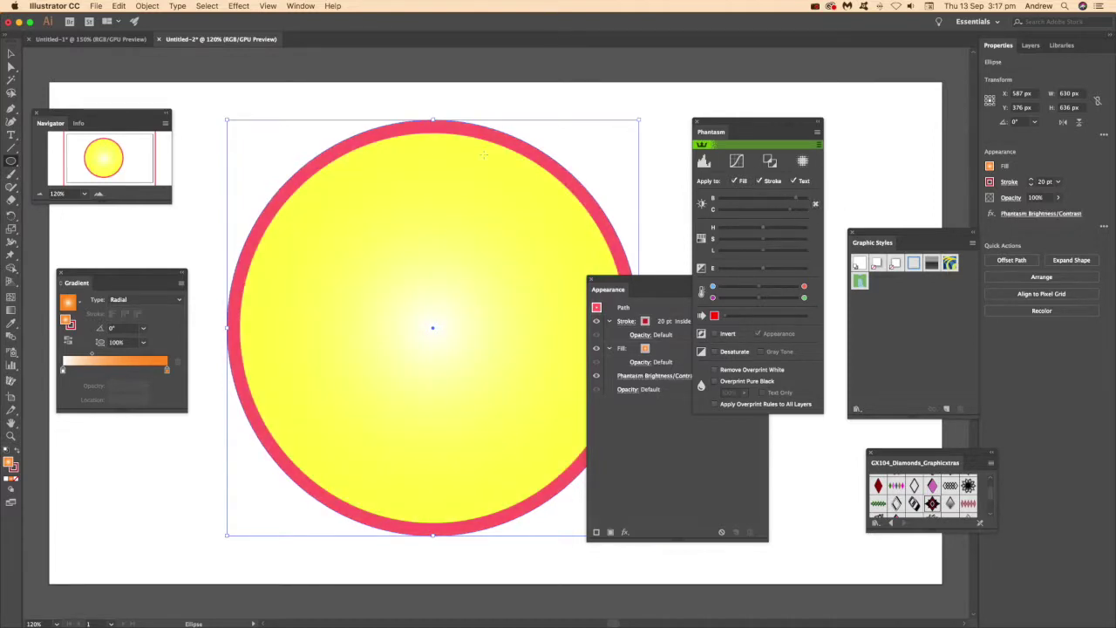
left_click(816, 205)
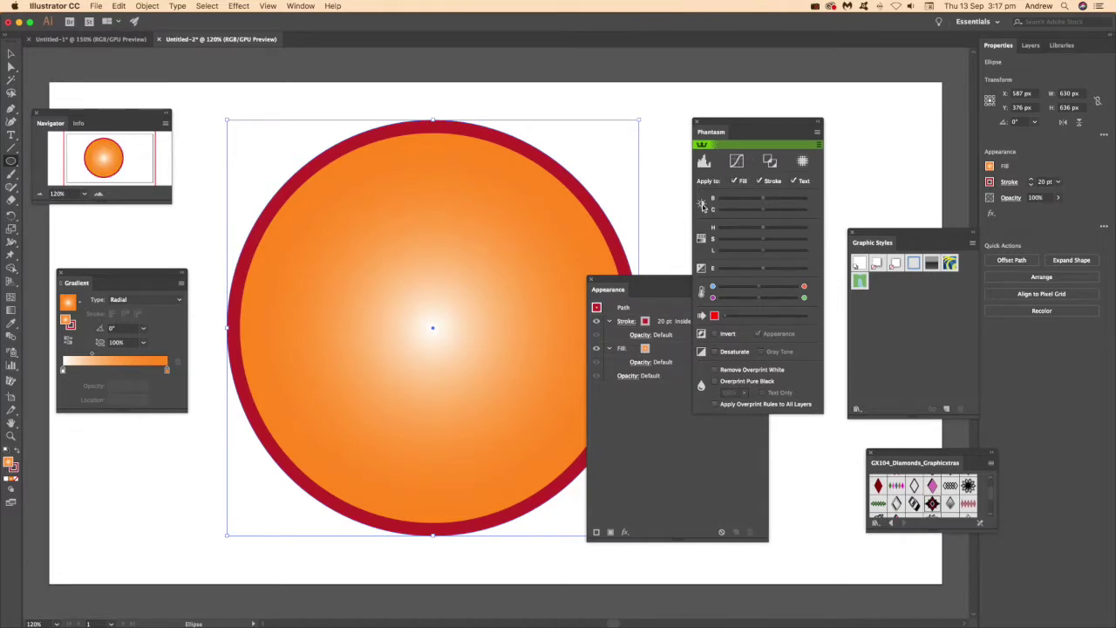
Apply Phantasm Brightness/Contrast with brightness 42 and contrast 12 to the whole circle.
left_click(703, 206)
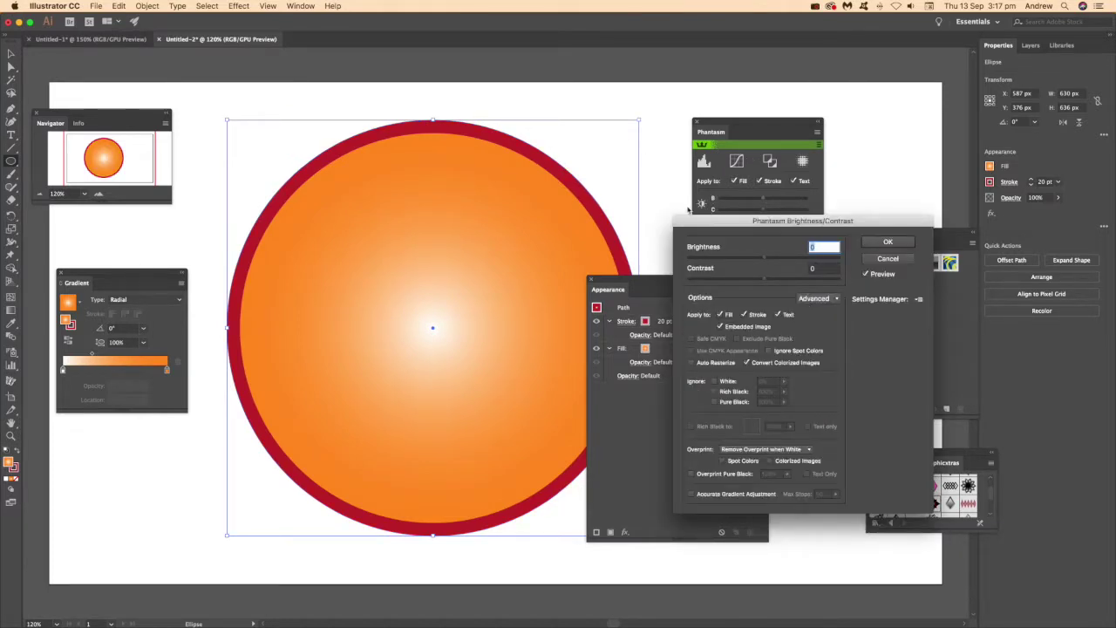
mouse_move(764, 256)
left_mouse_down()
mouse_move(795, 258)
mouse_move(818, 282)
mouse_move(740, 279)
left_mouse_up()
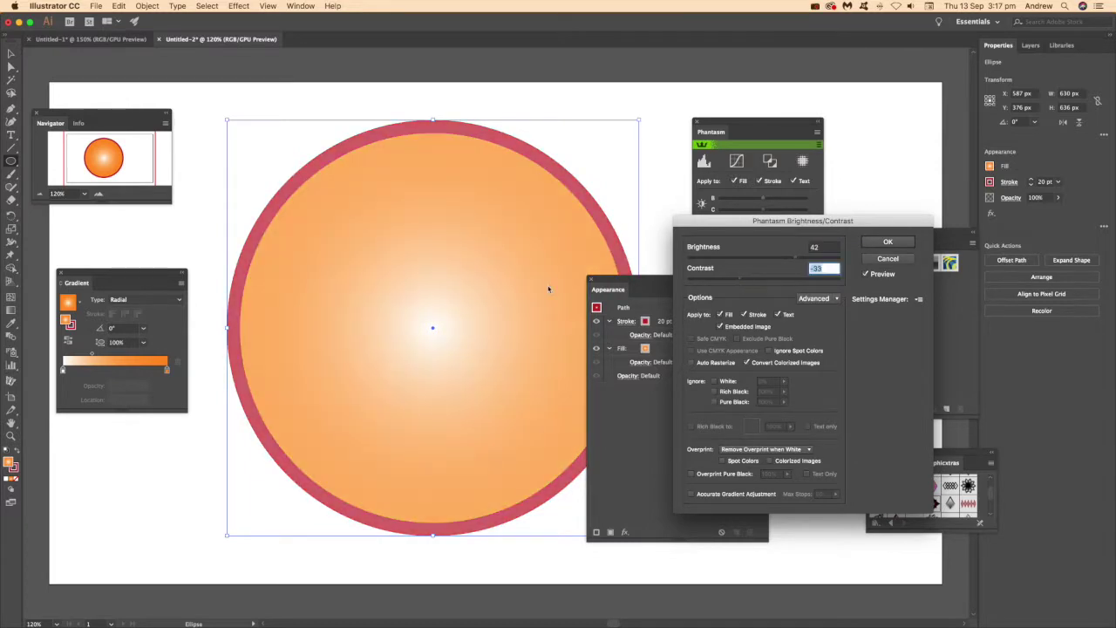
left_click(772, 280)
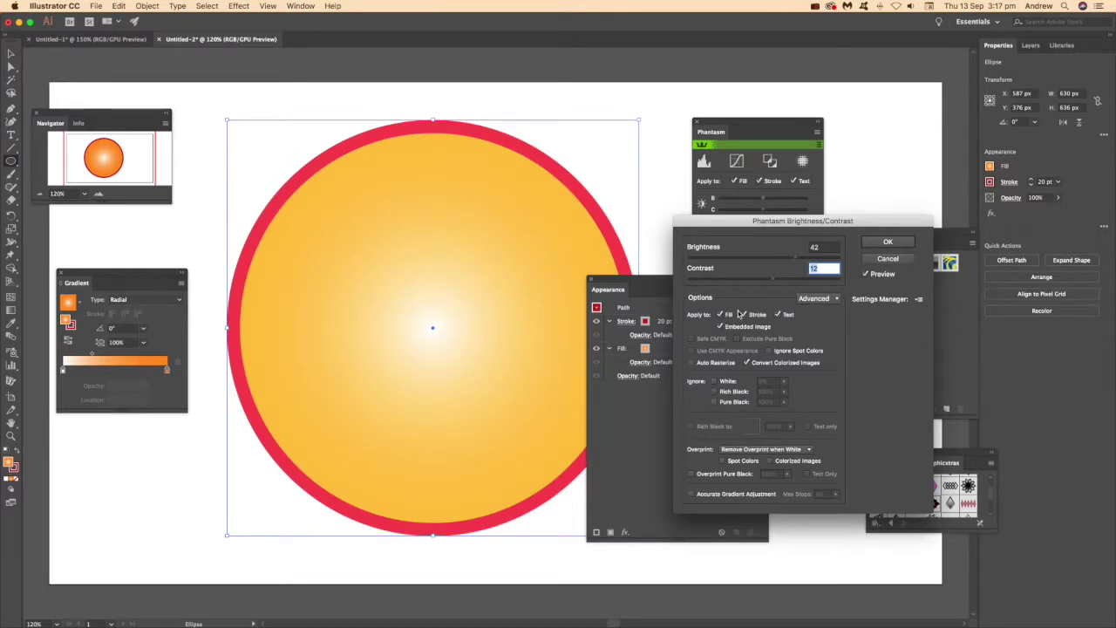
left_click(891, 242)
left_click(658, 451)
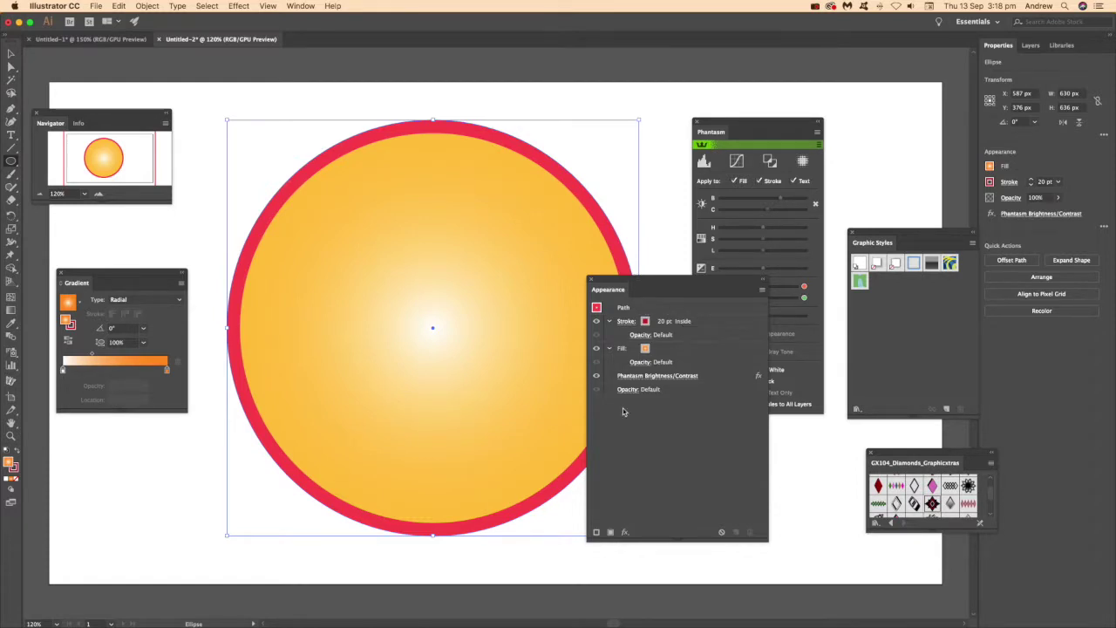
Move the Brightness/Contrast effect under Fill, then lower its brightness and set contrast to -6.
left_click_drag(707, 381, 698, 362)
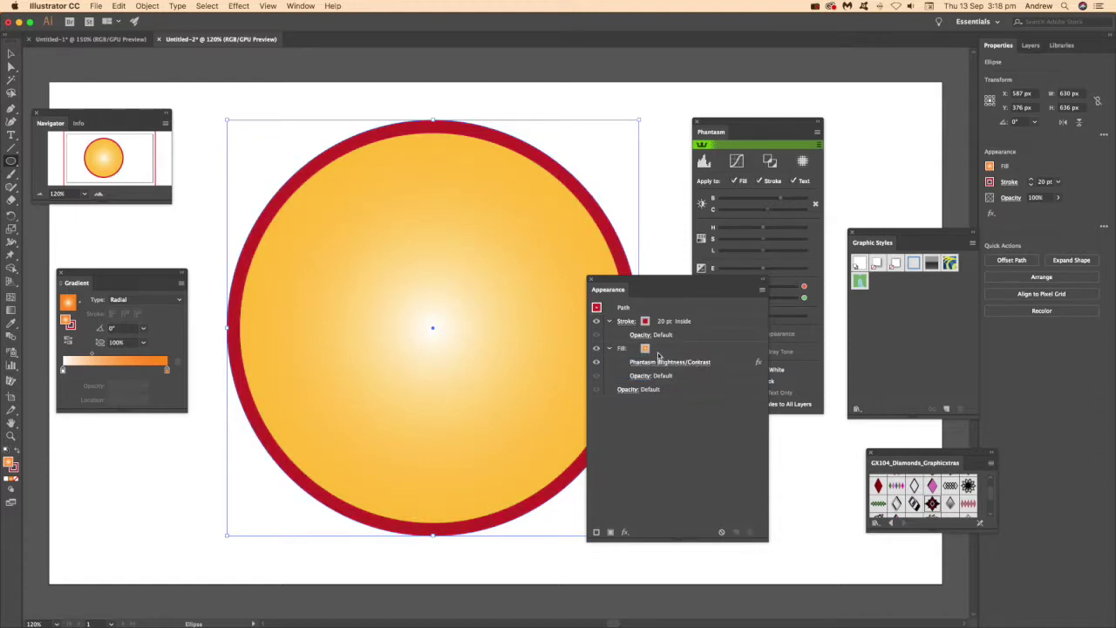
left_click(698, 363)
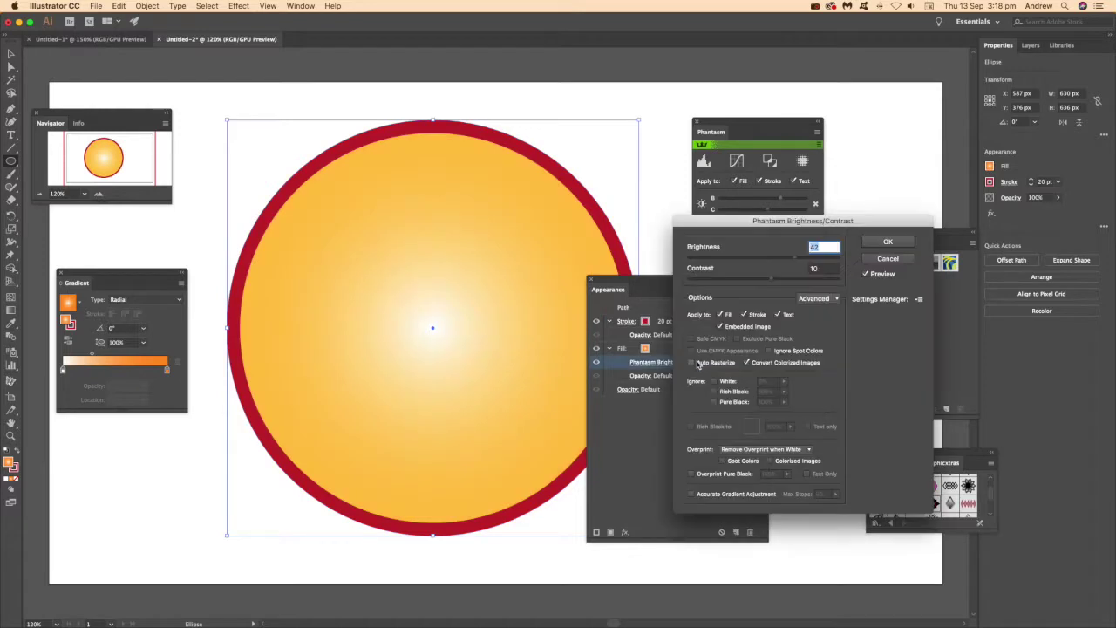
left_click_drag(792, 258, 828, 285)
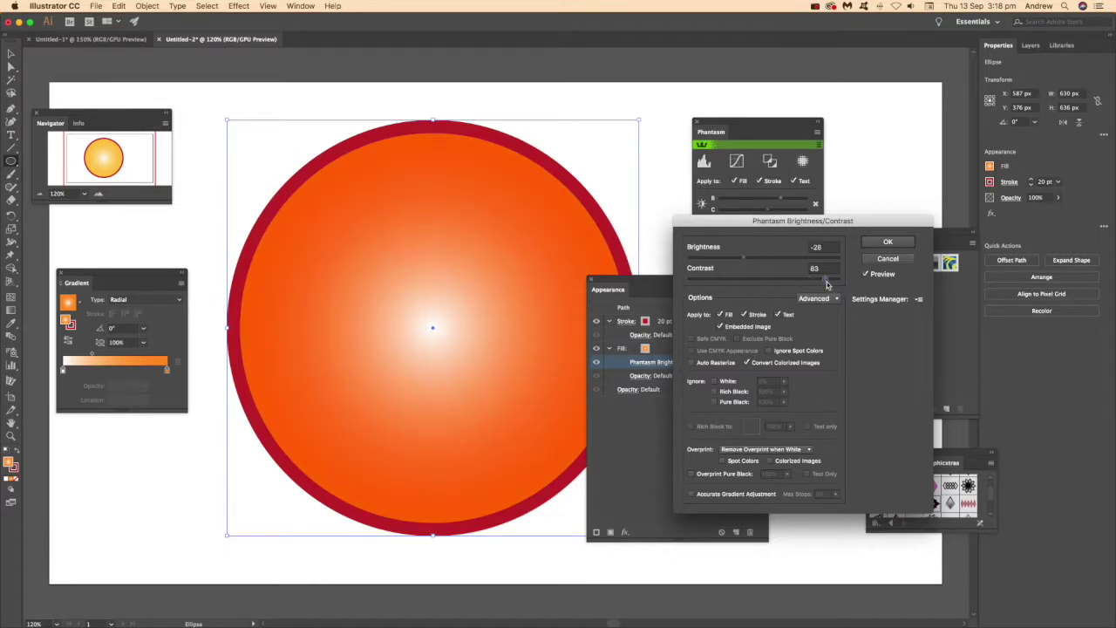
mouse_move(741, 283)
left_mouse_down()
mouse_move(696, 282)
mouse_move(761, 281)
left_mouse_up()
Toggle the dialog between Basic and Advanced layouts, raise brightness again, and confirm.
left_click(825, 301)
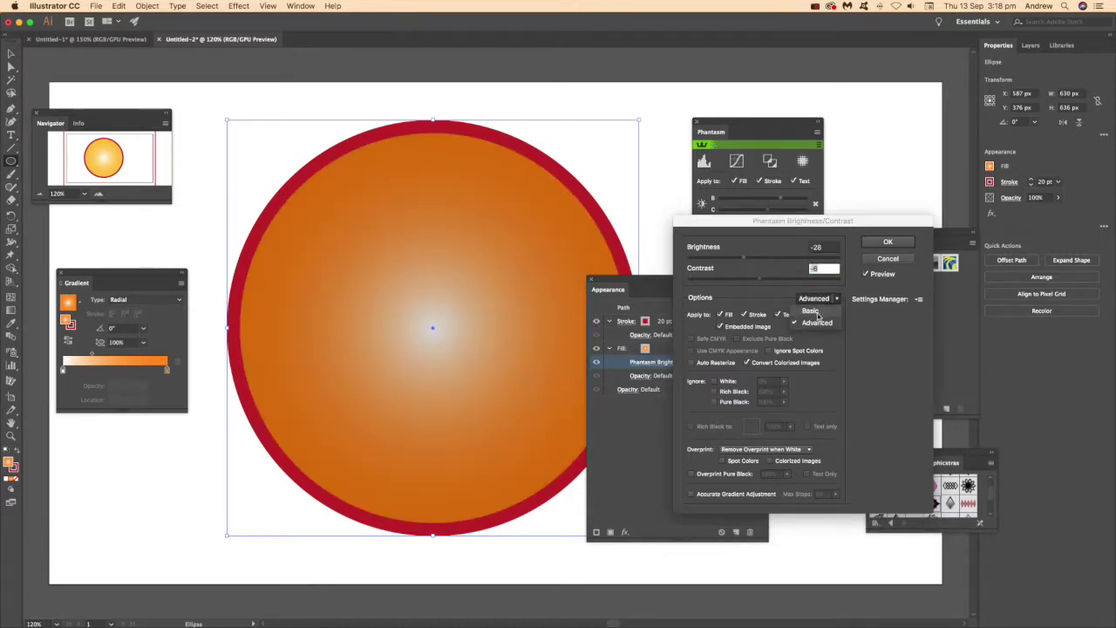
left_click(807, 311)
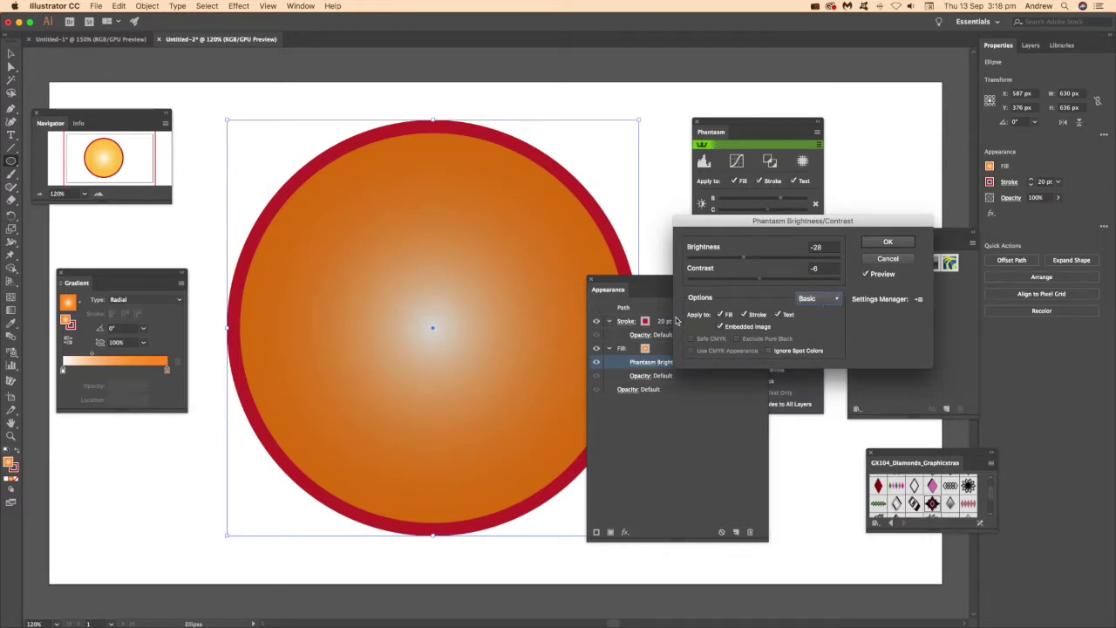
left_click(828, 298)
left_click(832, 321)
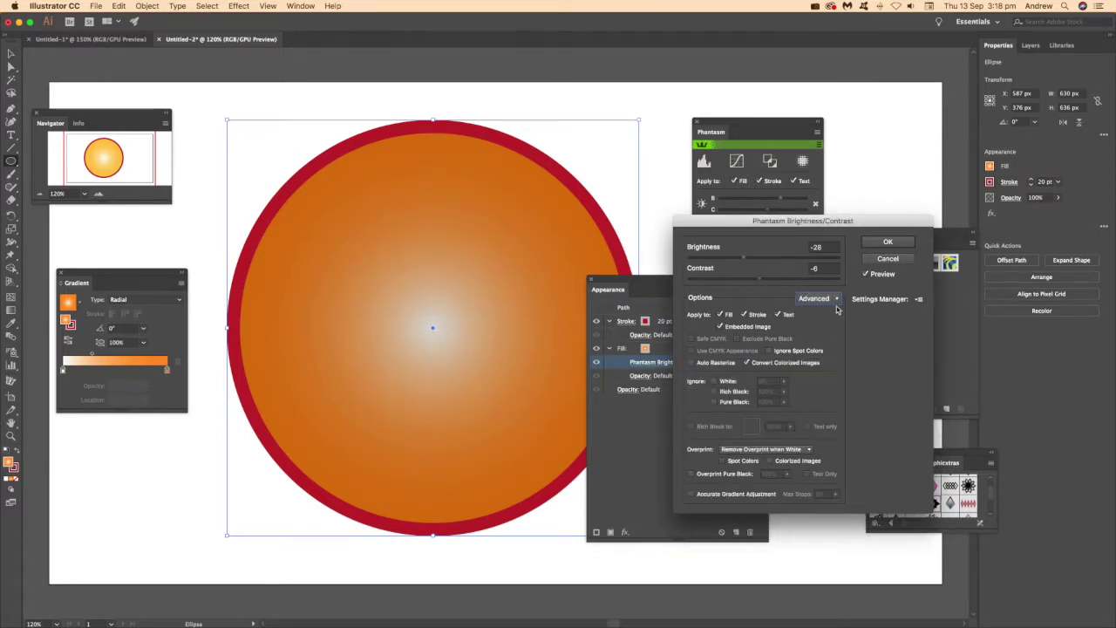
left_click(835, 301)
left_click(815, 308)
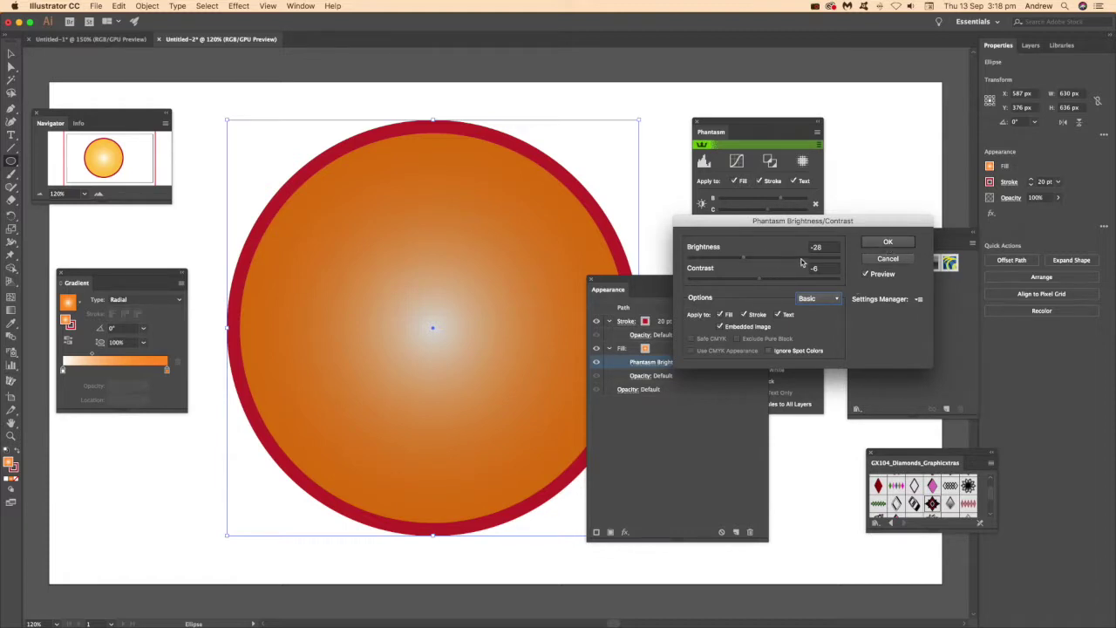
left_click(800, 258)
left_click(887, 242)
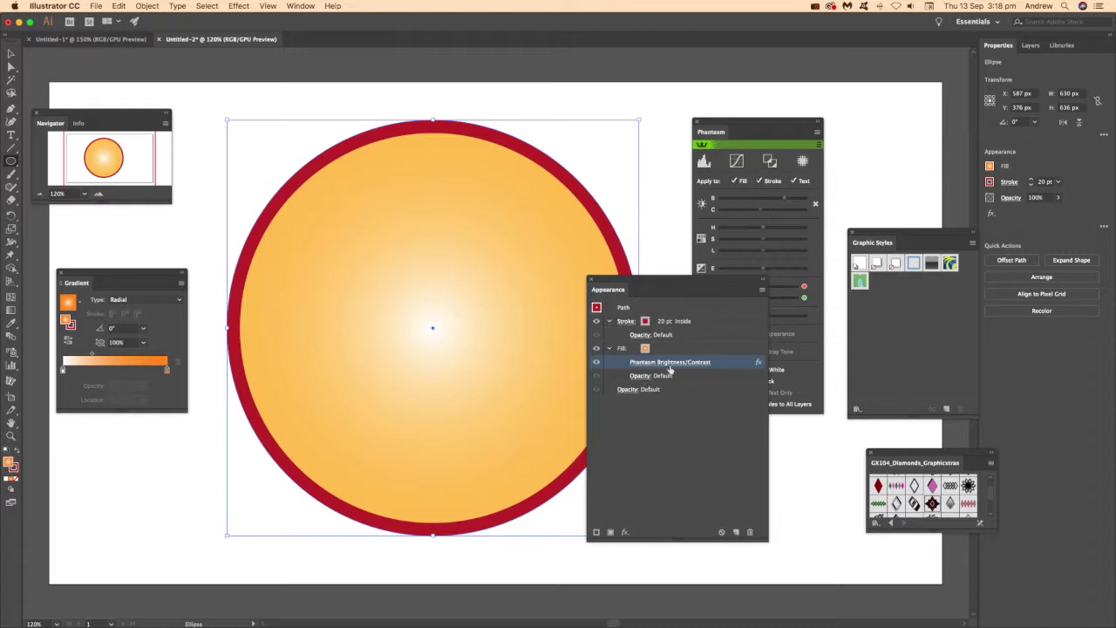
left_click(762, 291)
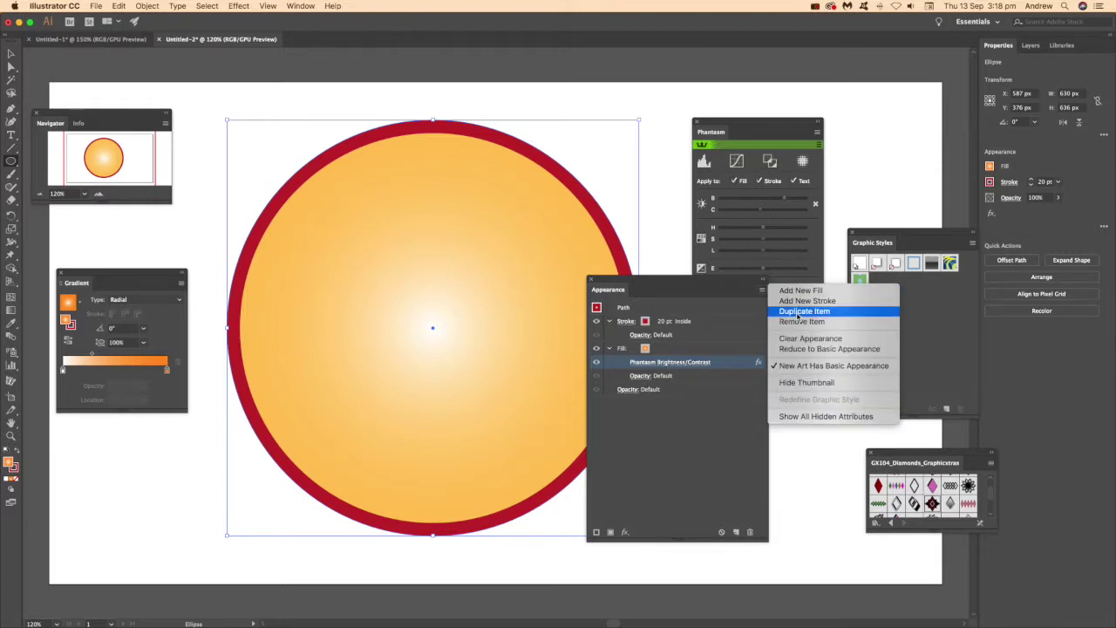
Duplicate the fill's Phantasm Brightness/Contrast effect and hide the copy.
left_click(798, 312)
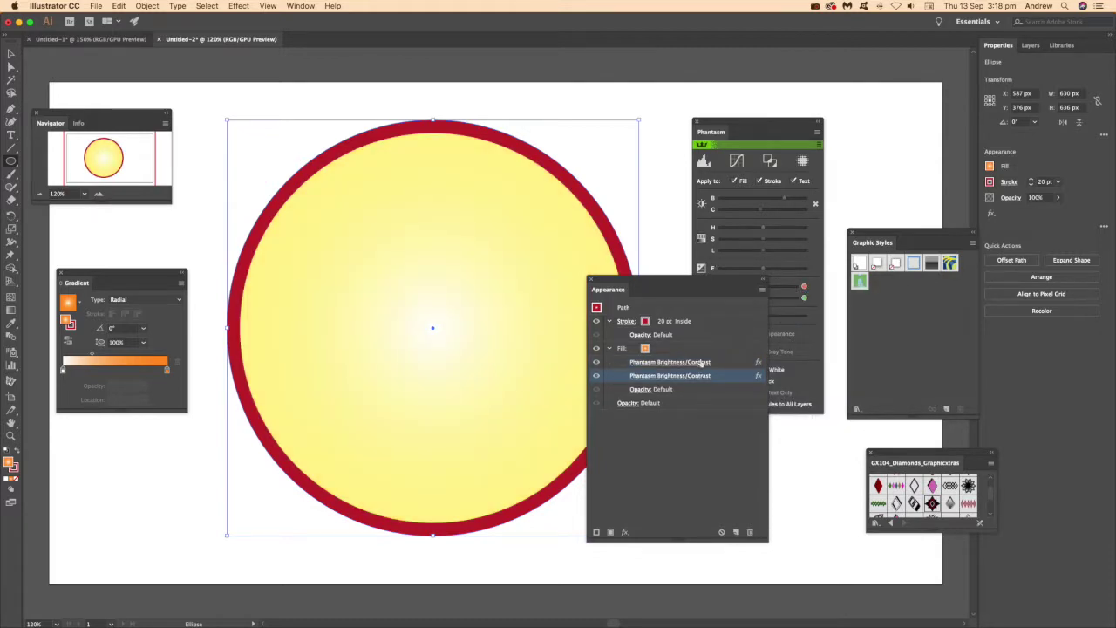
left_click(596, 376)
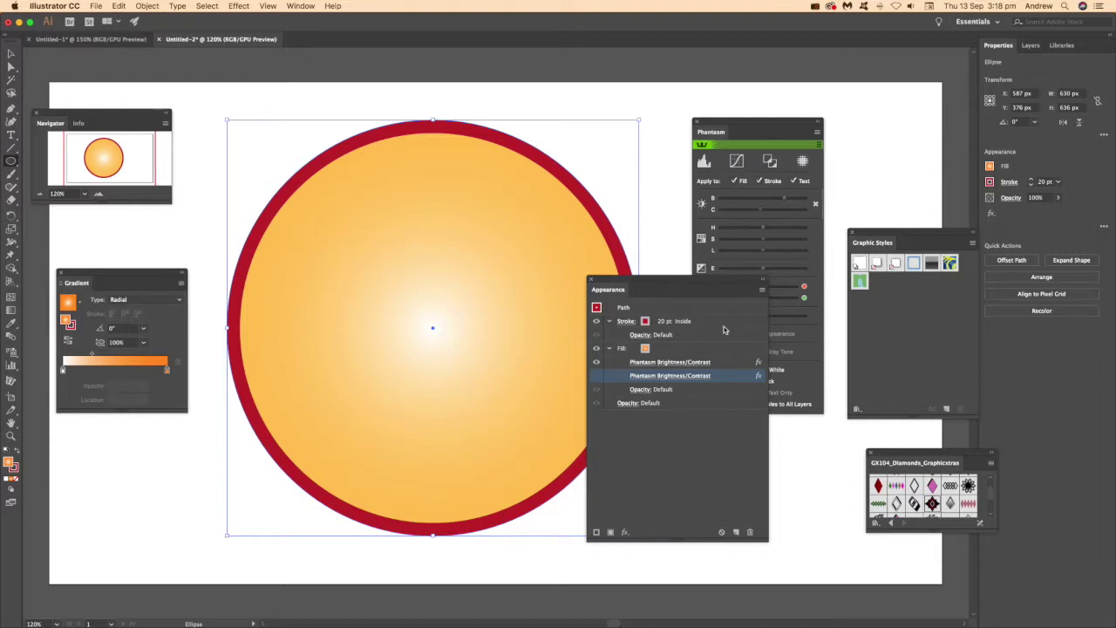
left_click(704, 255)
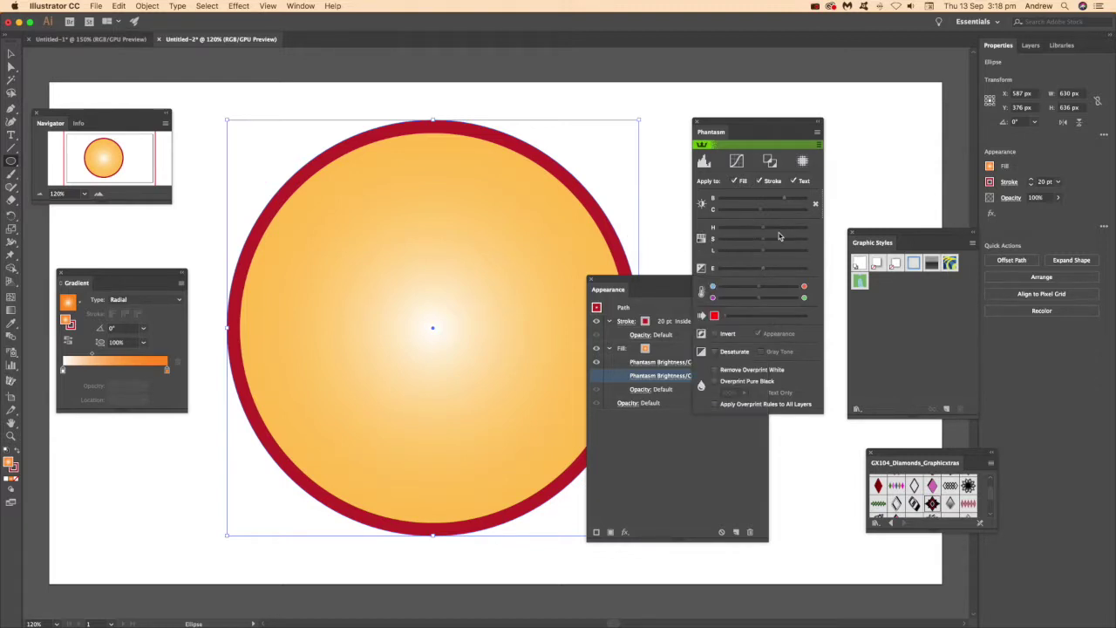
Shift the circle's Phantasm hue to green, test lower saturation, then restore vivid green.
left_click_drag(780, 235, 787, 229)
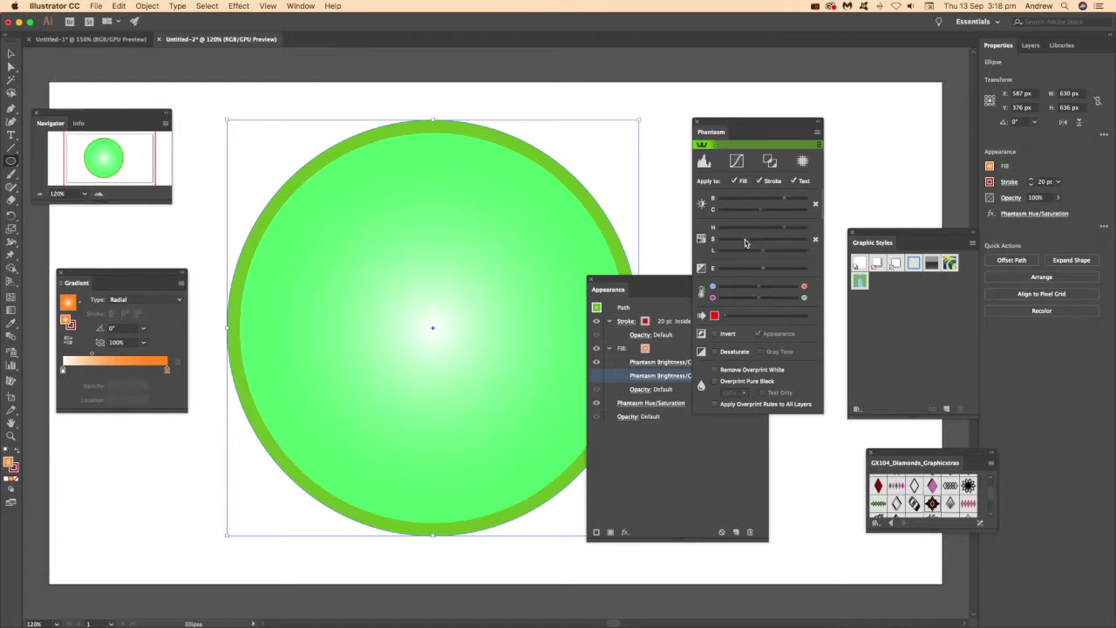
left_click_drag(748, 239, 742, 239)
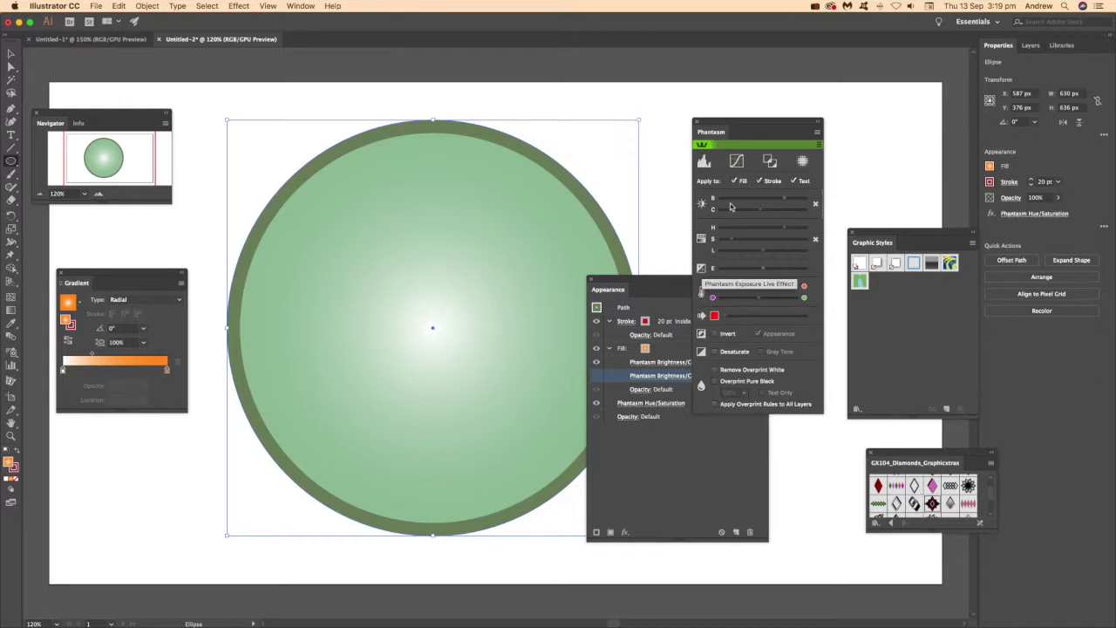
left_click(781, 244)
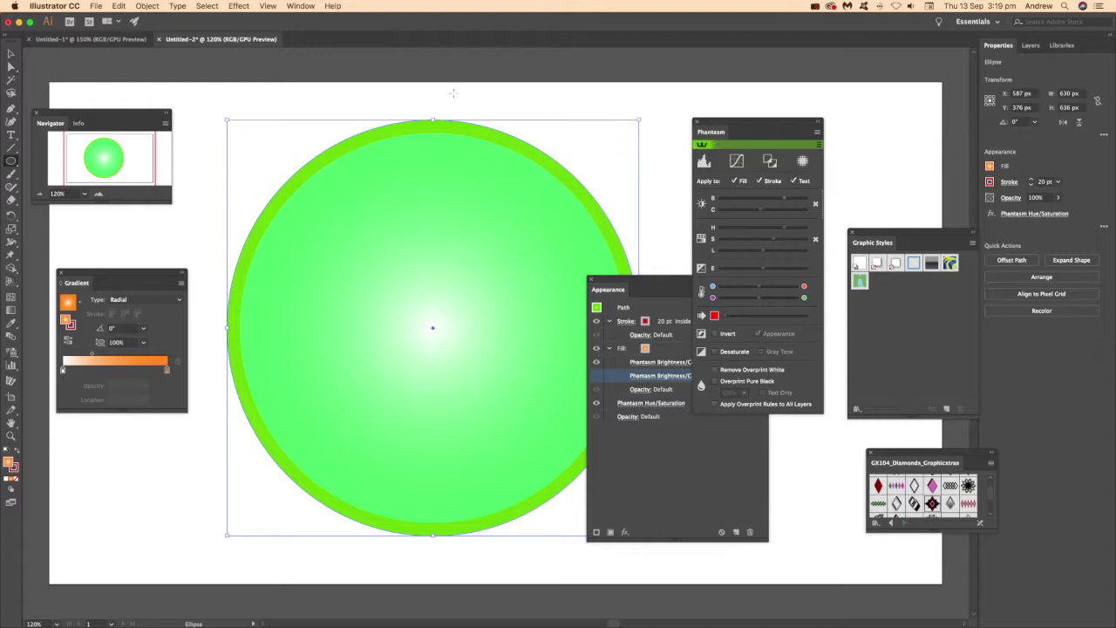
left_click(648, 433)
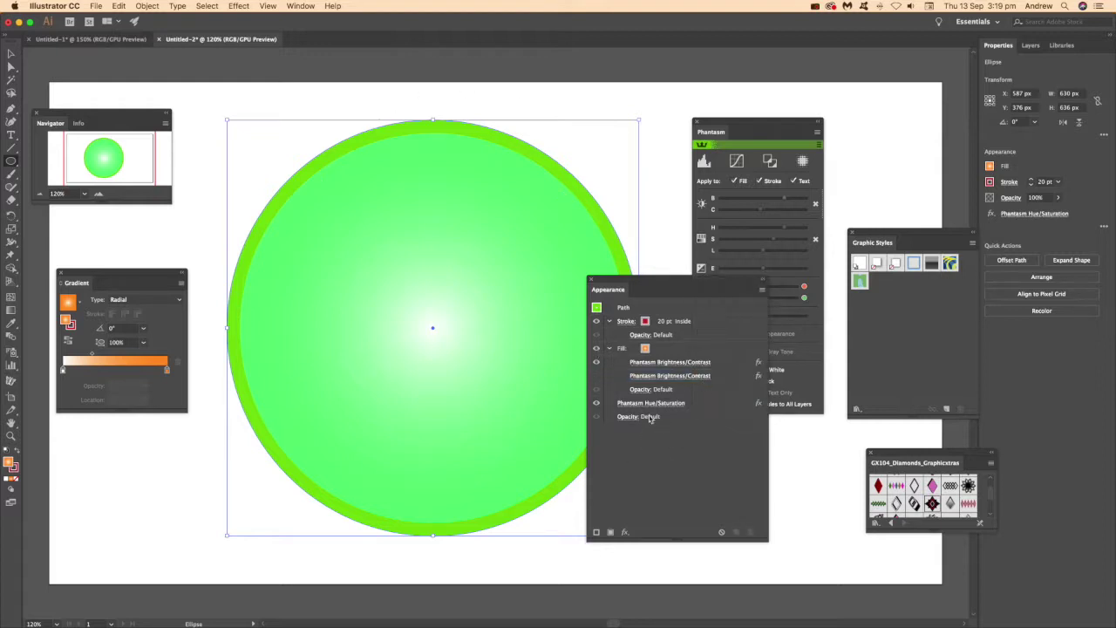
Drag Phantasm Hue/Saturation under Fill so the stroke turns red, then bring up Phantasm Curves.
left_click_drag(707, 407, 704, 387)
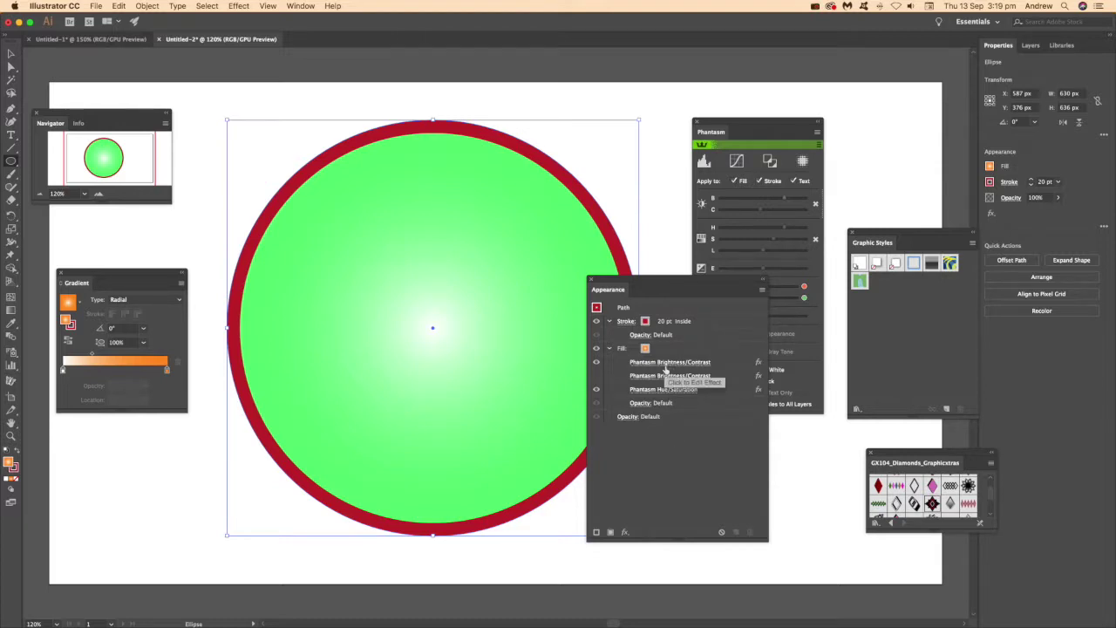
left_click(736, 162)
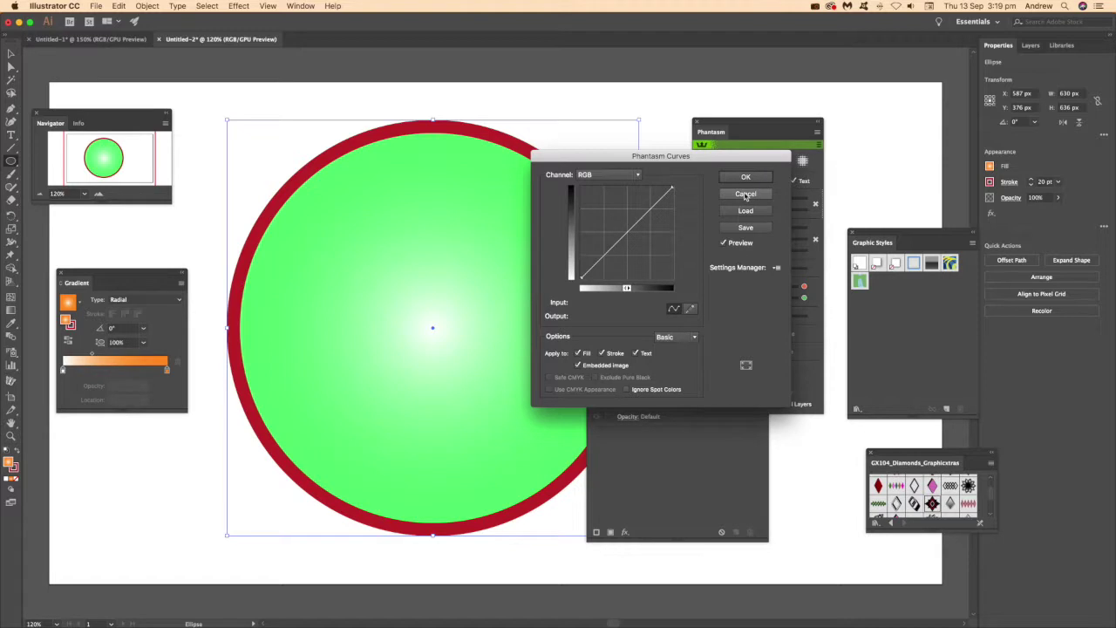
Preview Phantasm Curves, Duotone and Halftone, cancelling each, then select the circle's Fill.
left_click(745, 195)
left_click(771, 162)
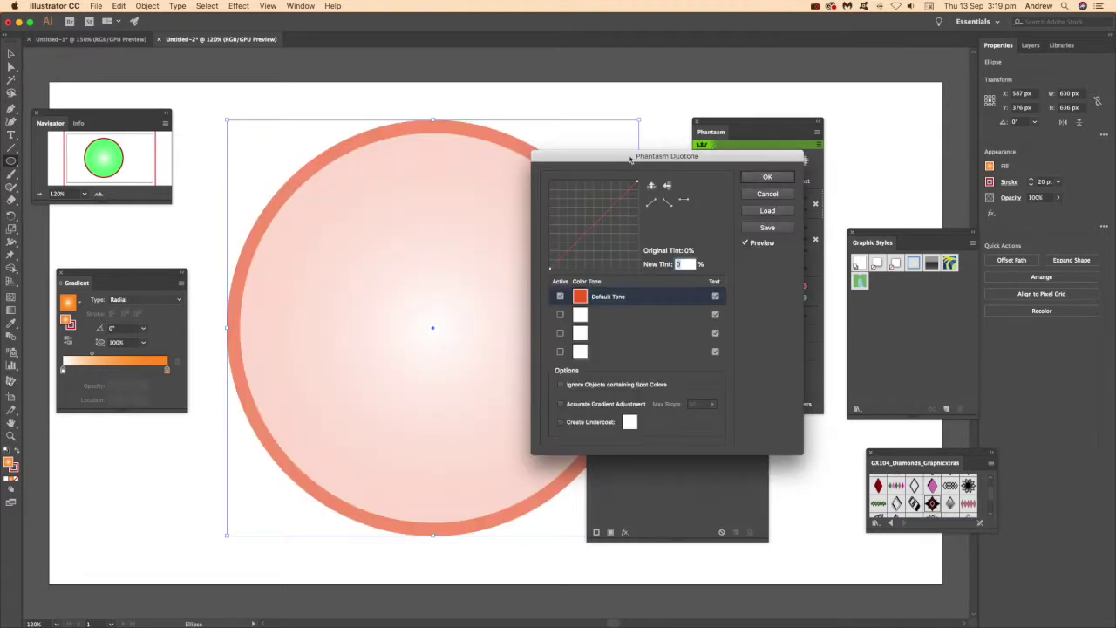
left_click(765, 195)
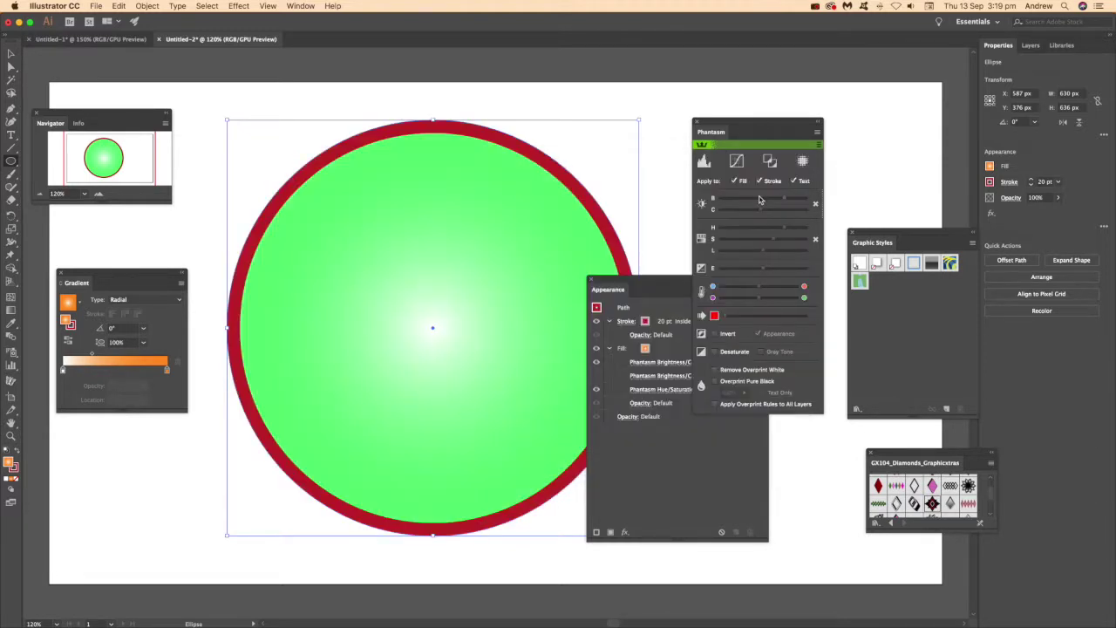
left_click(802, 162)
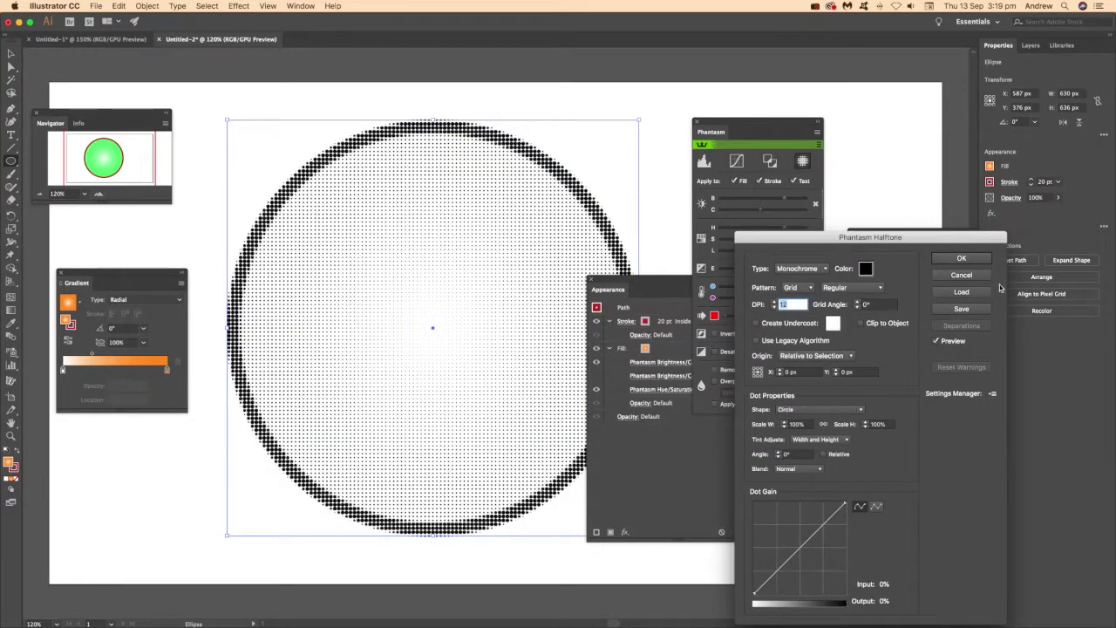
left_click(966, 277)
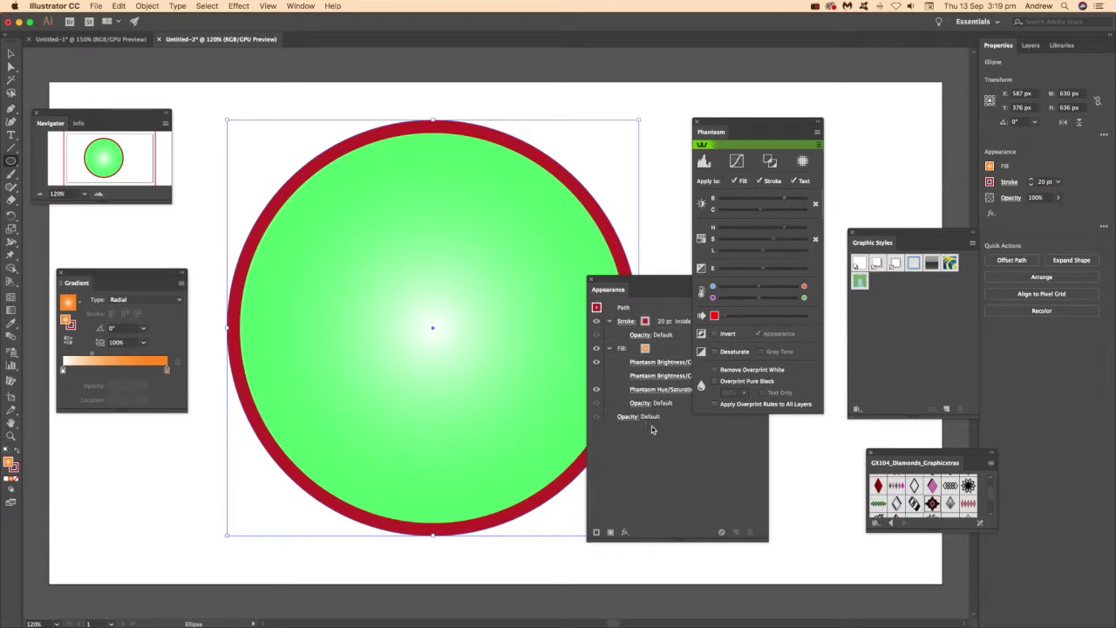
left_click(639, 482)
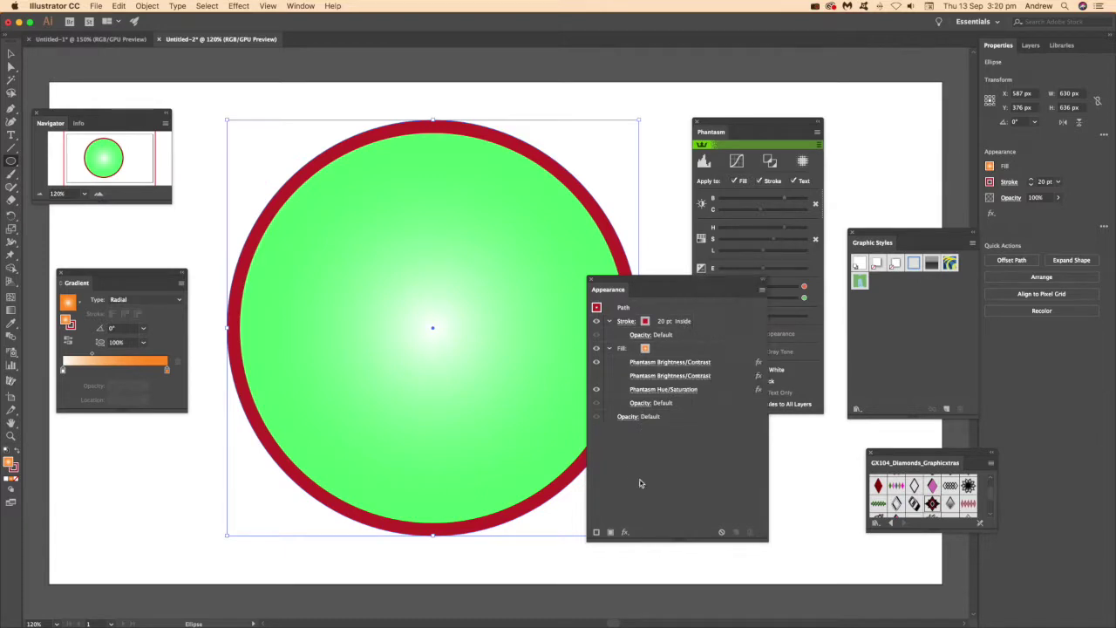
left_click(679, 351)
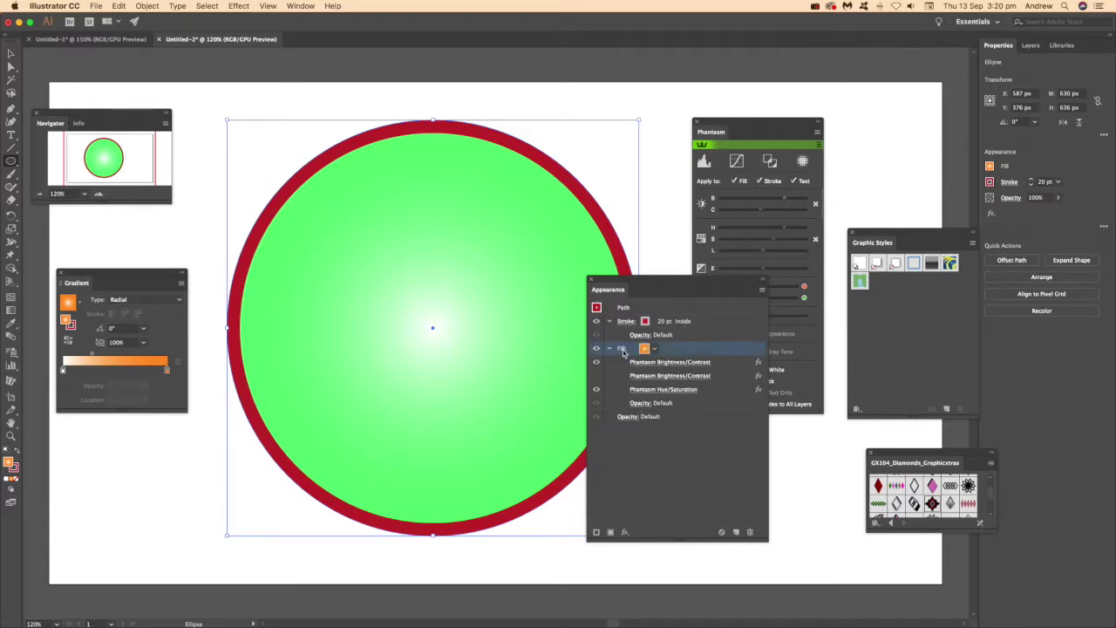
Duplicate the fill with its effects and set the copy's Hue/Saturation hue to -60.
left_click(762, 290)
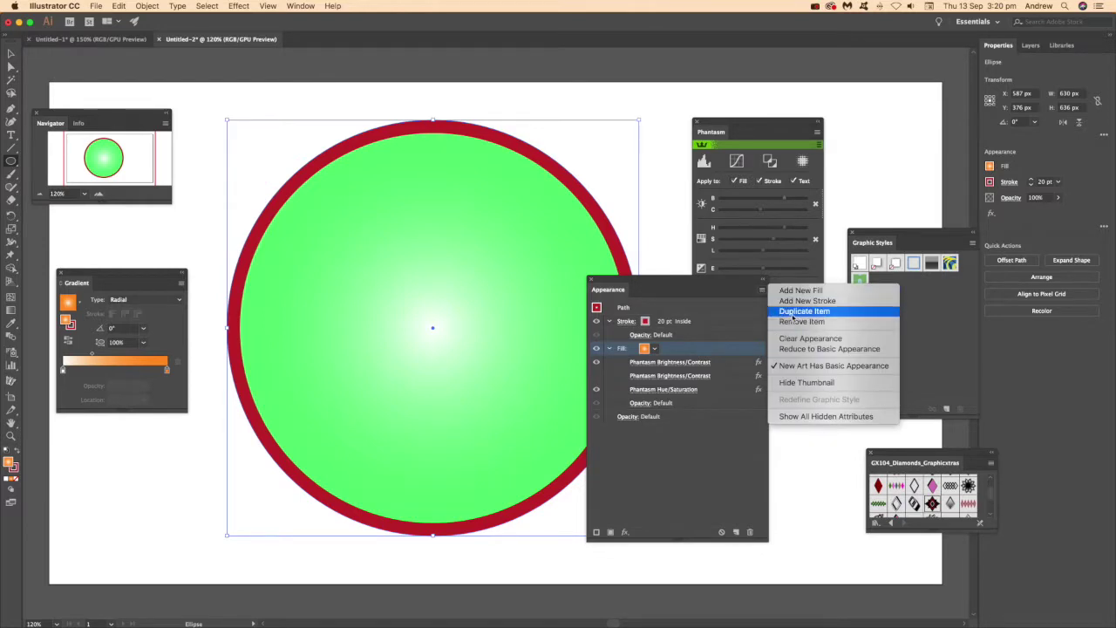
left_click(792, 315)
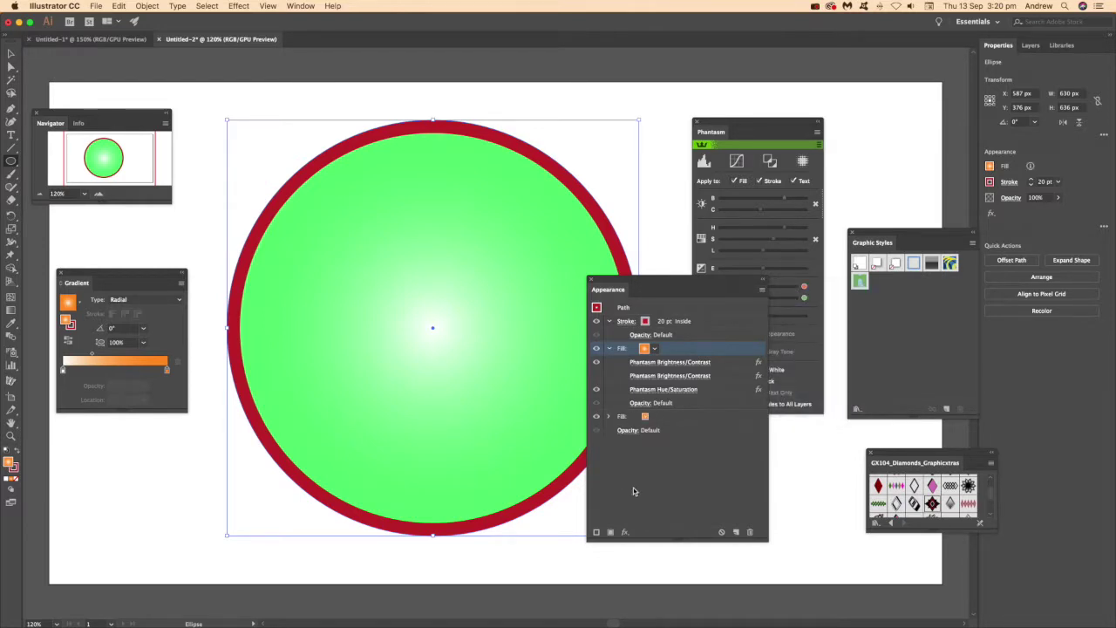
left_click(607, 416)
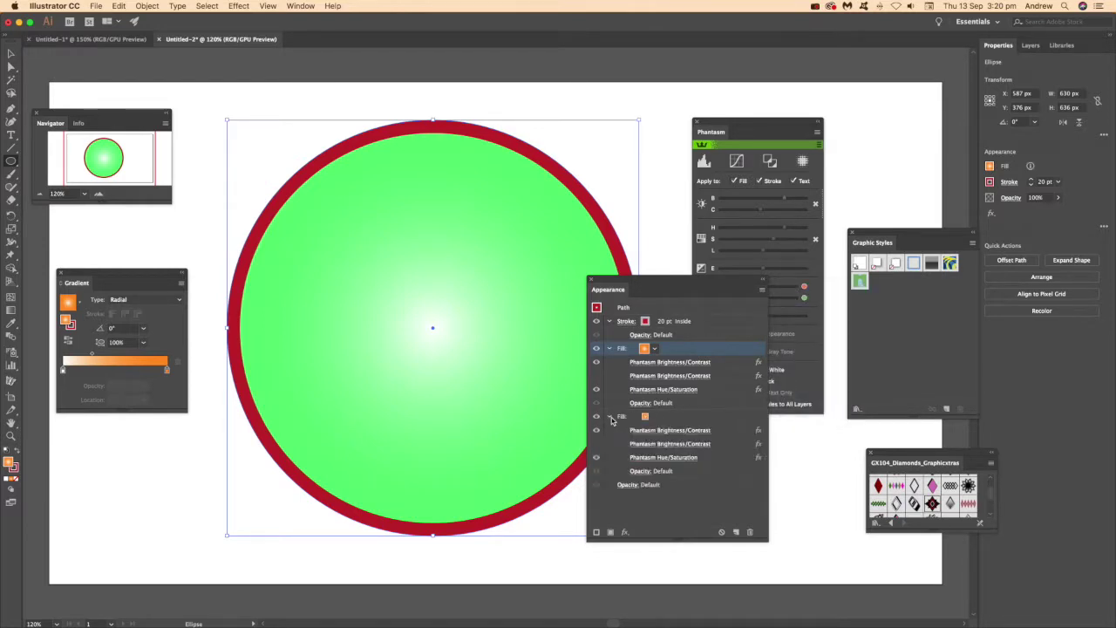
left_click(683, 458)
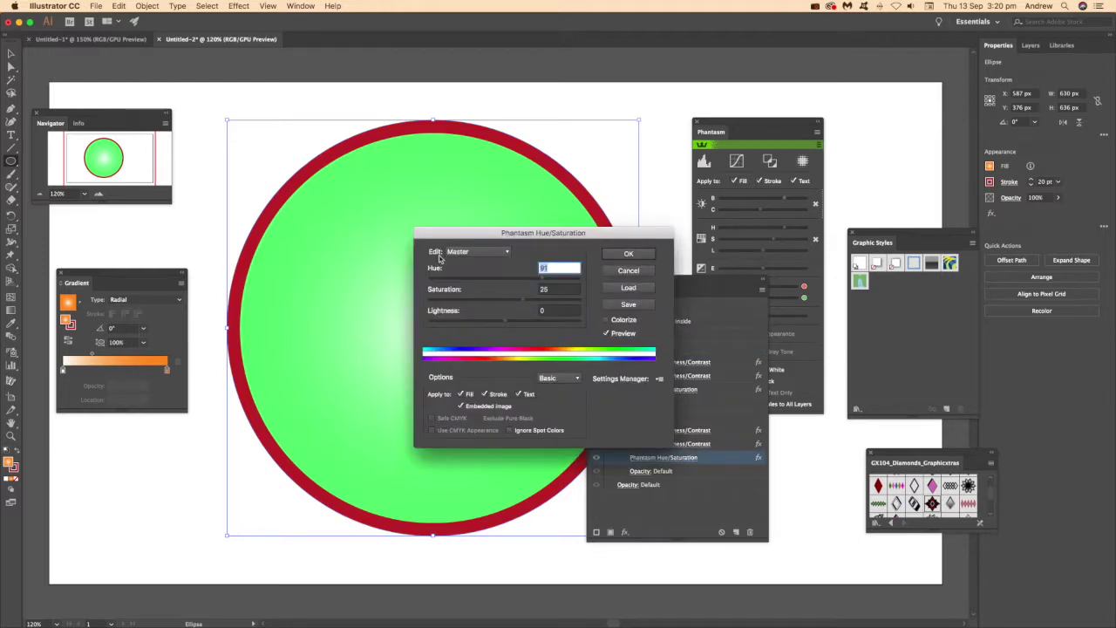
left_click_drag(481, 278, 480, 278)
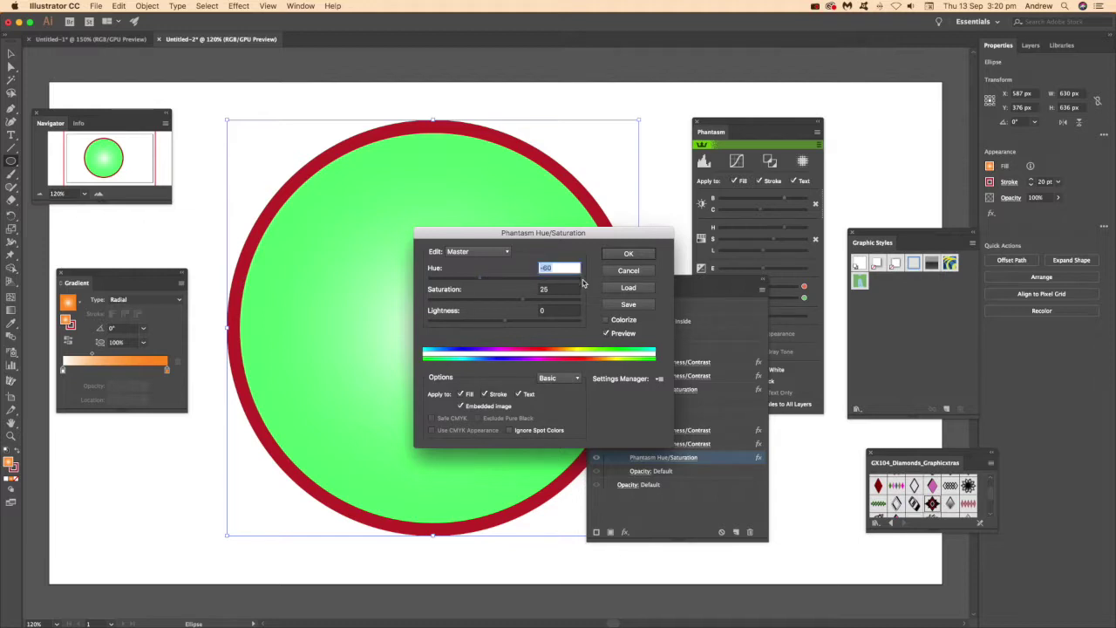
left_click(628, 254)
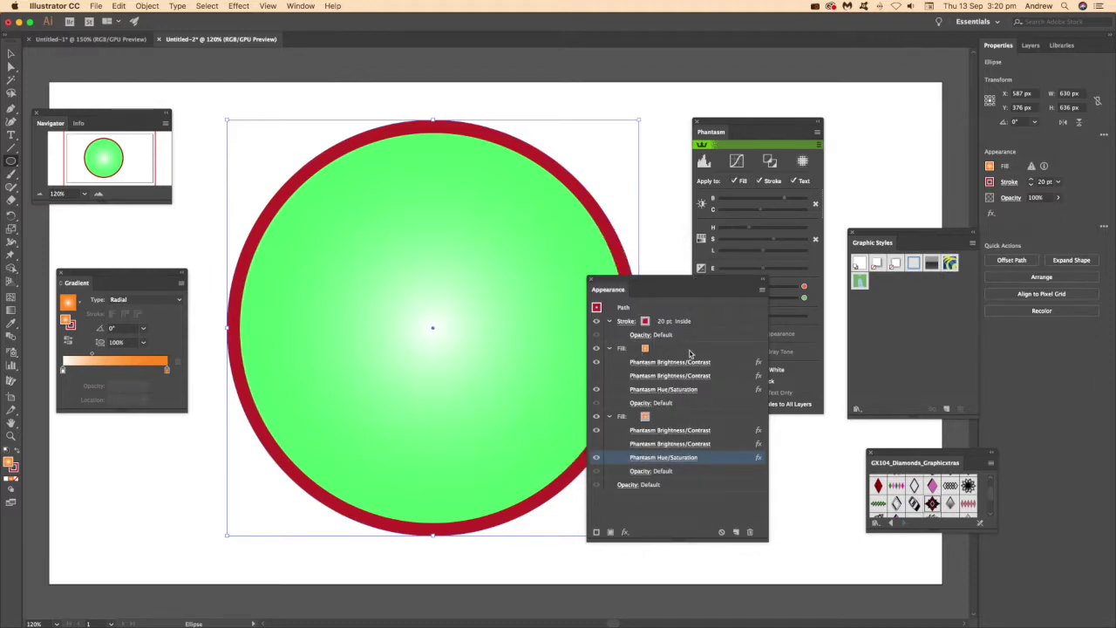
left_click(619, 349)
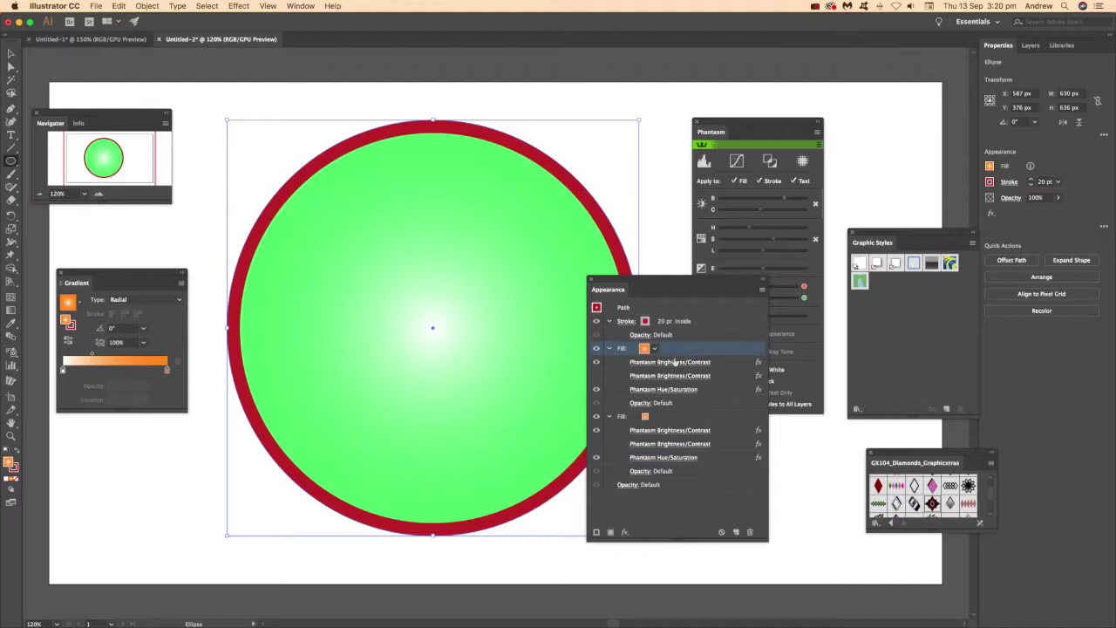
Set the top fill's blend mode to Difference.
left_click(640, 404)
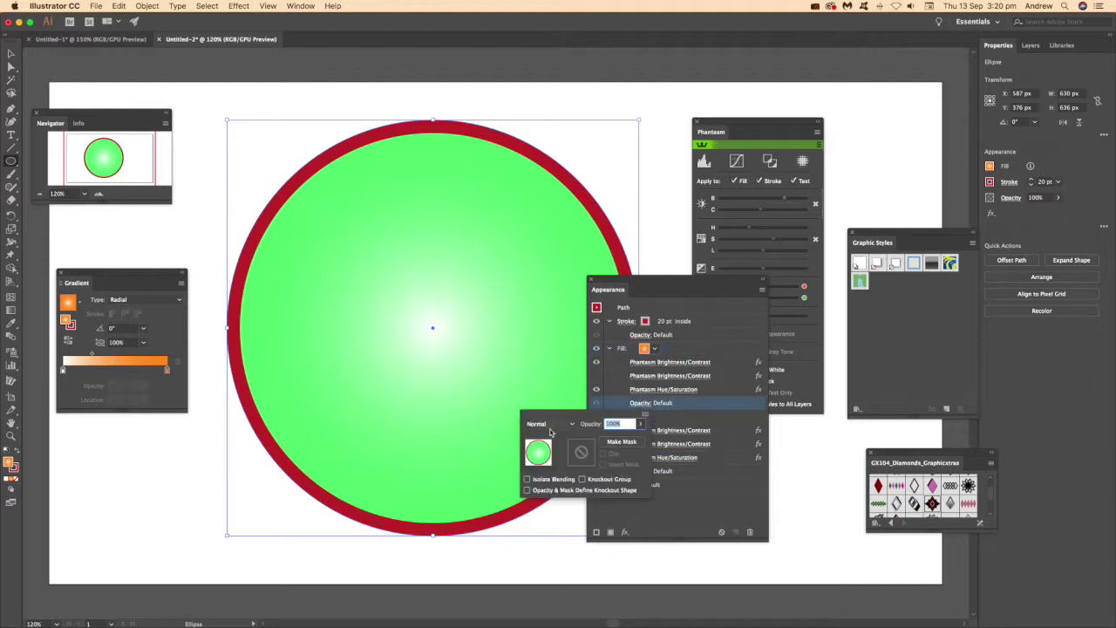
left_click(551, 423)
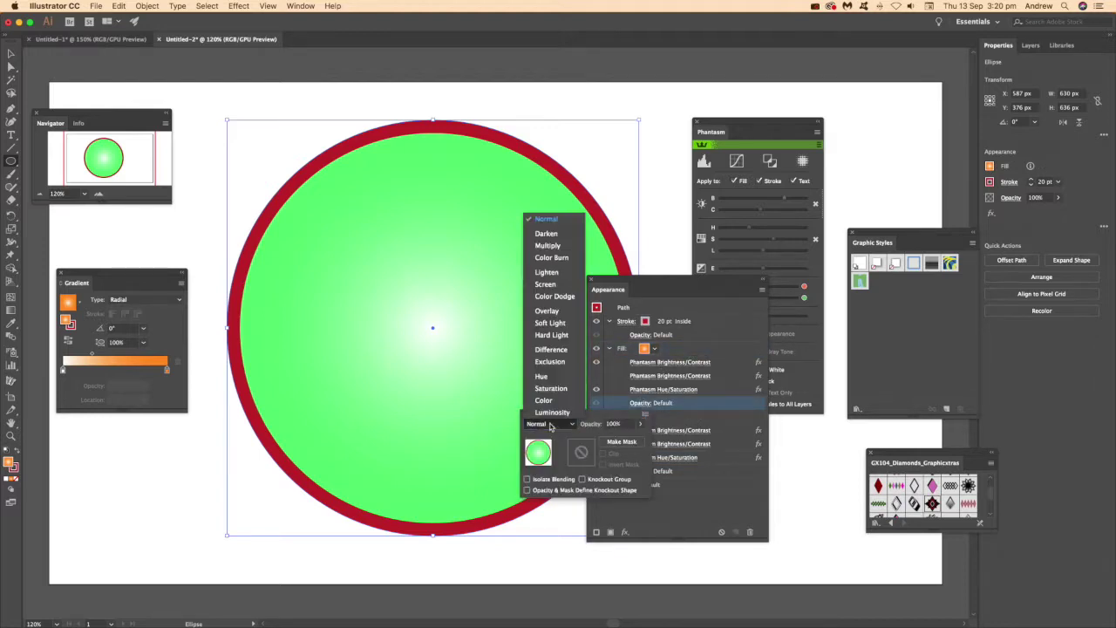
left_click(551, 349)
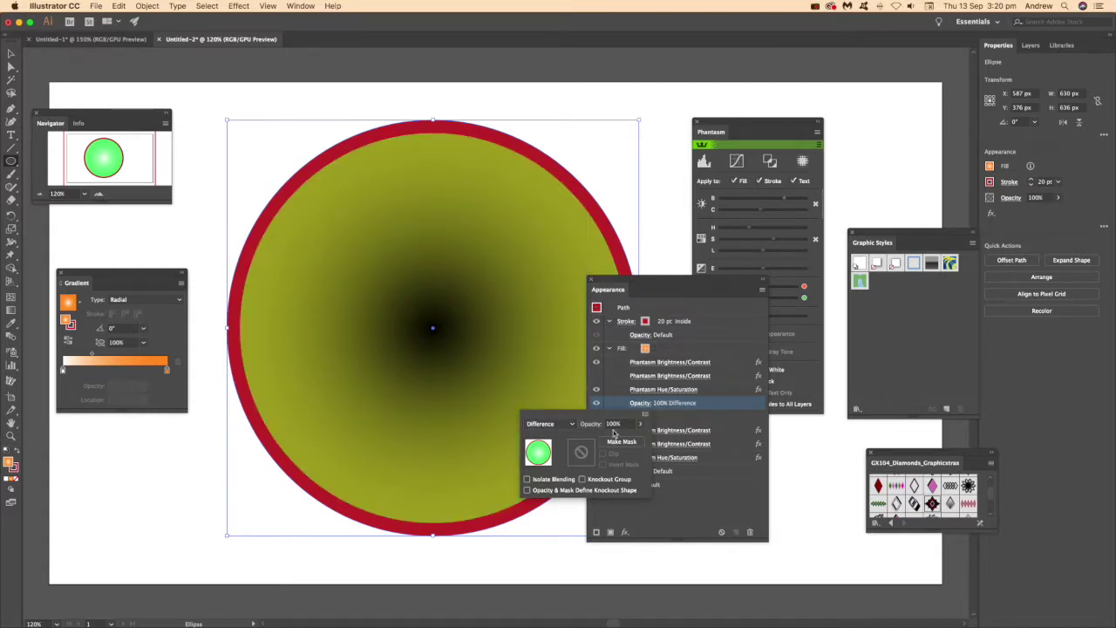
left_click(731, 393)
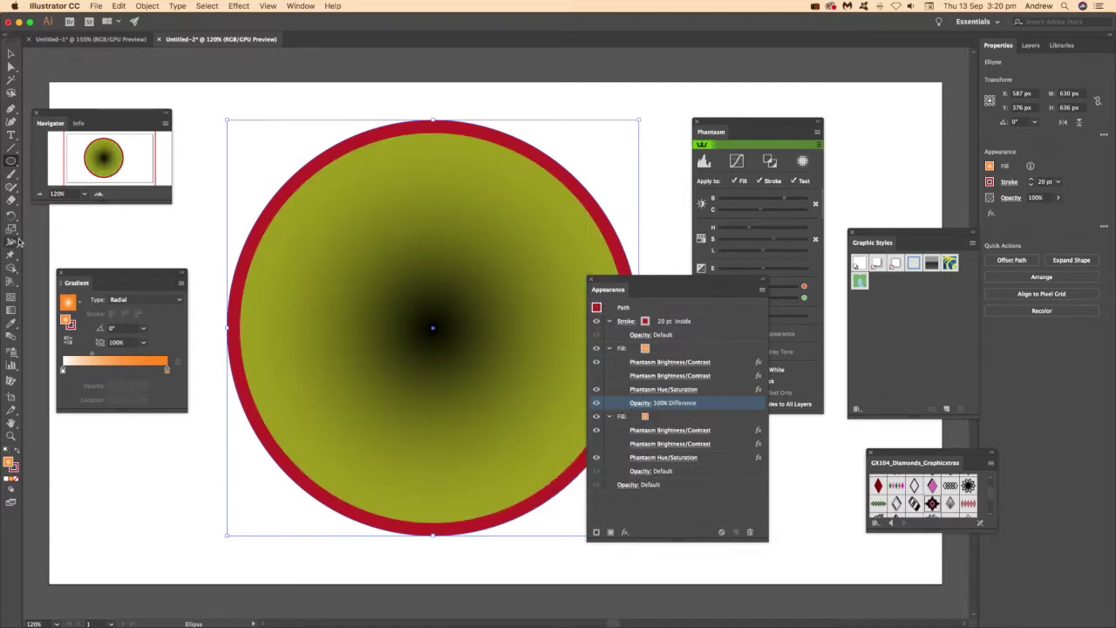
Redraw the fill's radial gradient at a 123.9° angle and open the lower fill's Hue/Saturation.
left_click(11, 311)
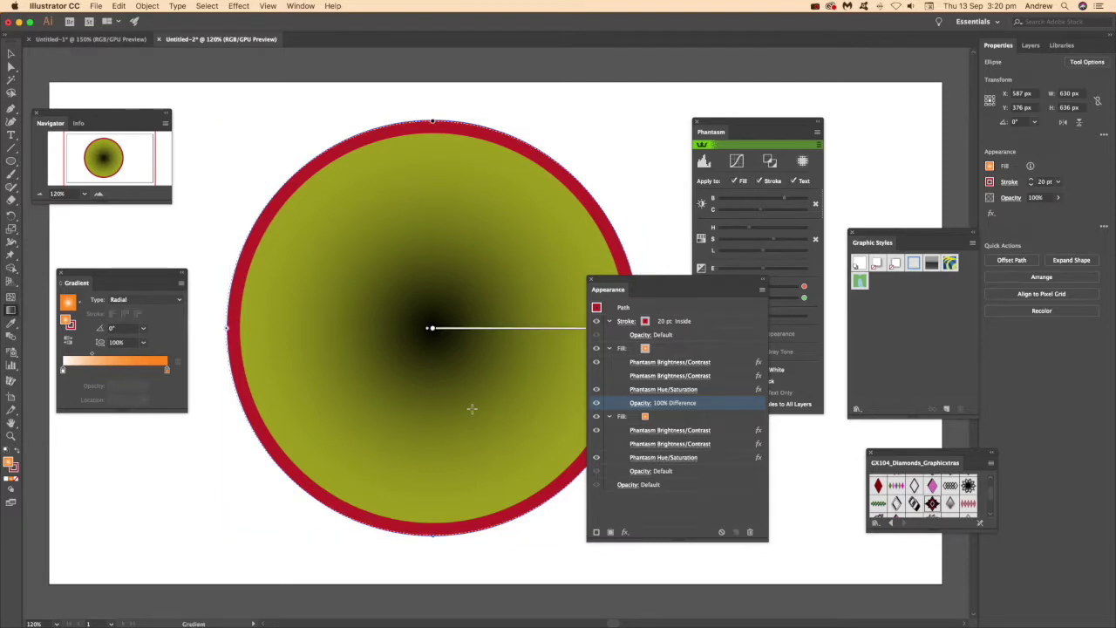
left_click_drag(338, 240, 474, 419)
left_click_drag(386, 350, 274, 204)
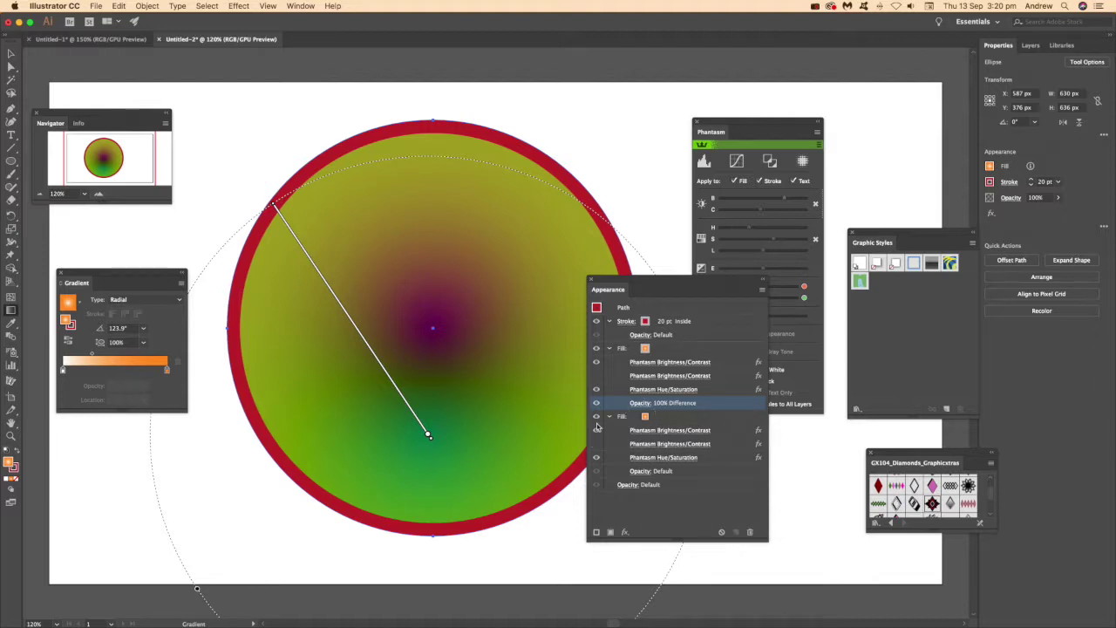
left_click(677, 459)
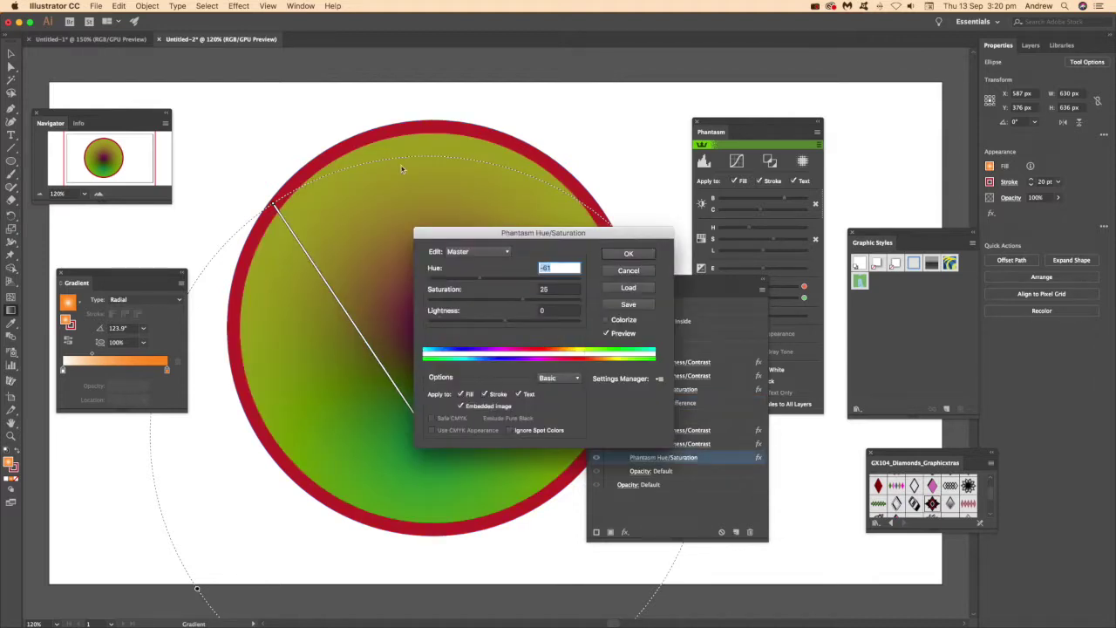
Reduce the Greens saturation in the lower fill's Hue/Saturation effect.
left_click_drag(478, 243, 632, 255)
left_click(634, 264)
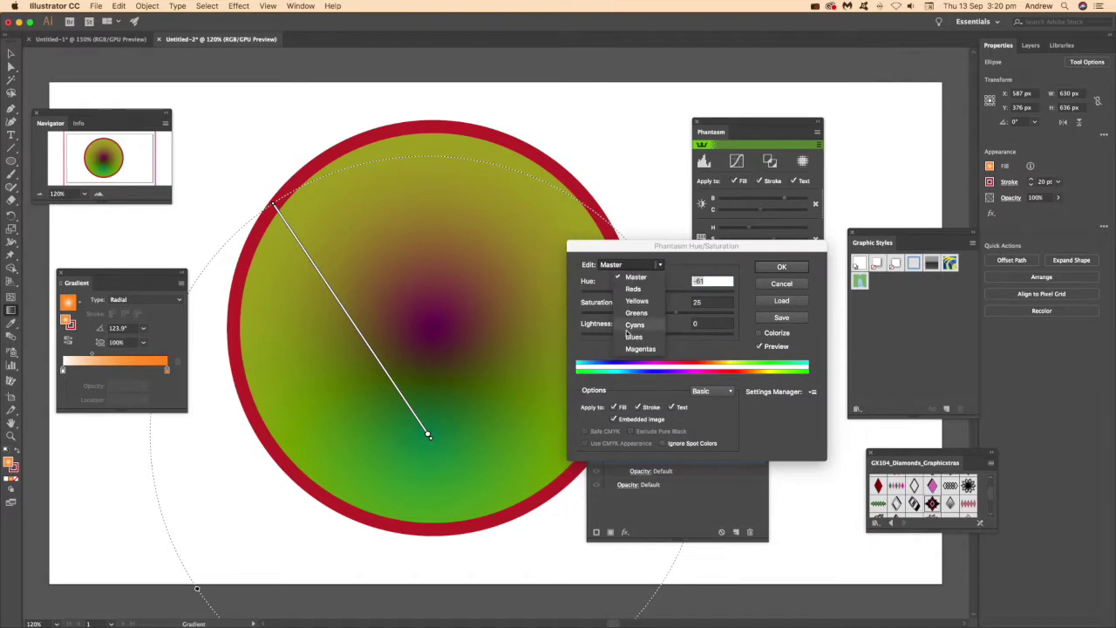
left_click(634, 313)
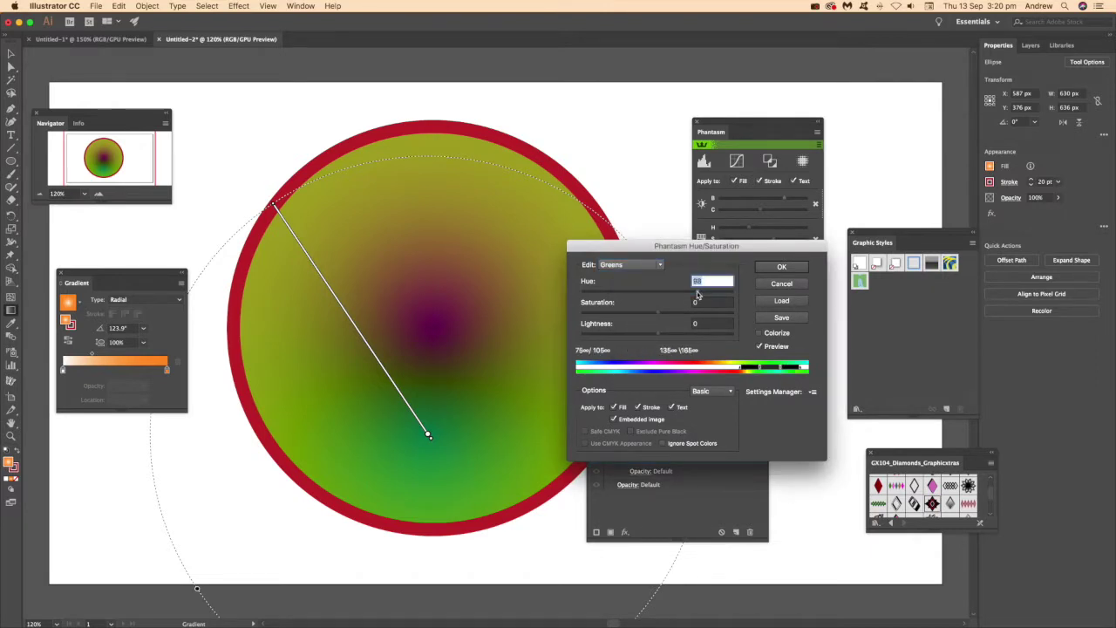
left_click_drag(674, 311, 616, 335)
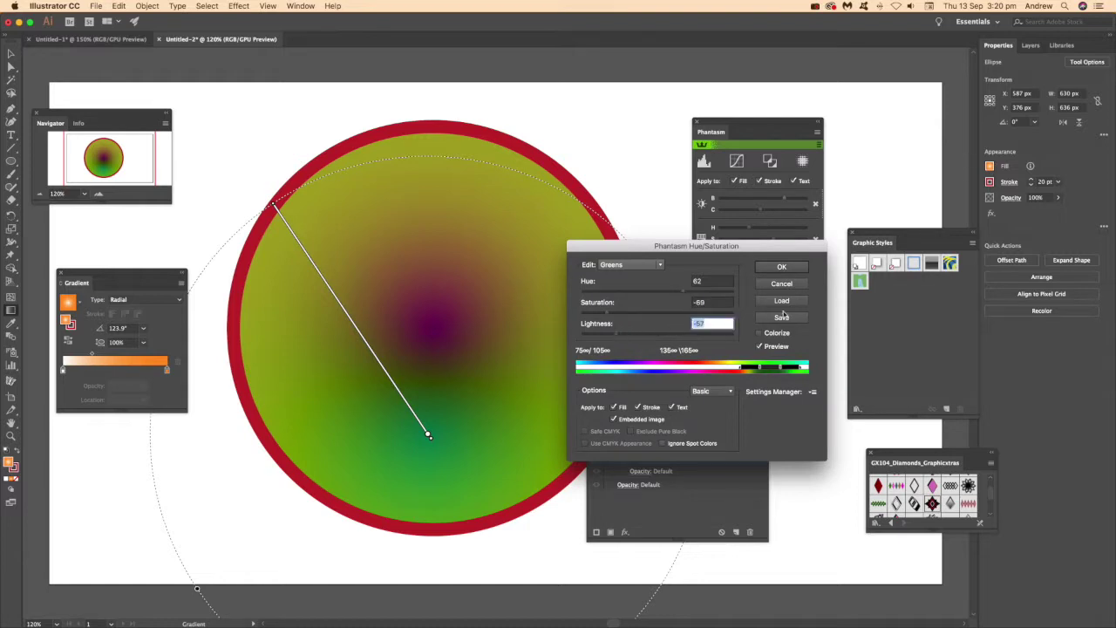
left_click(782, 267)
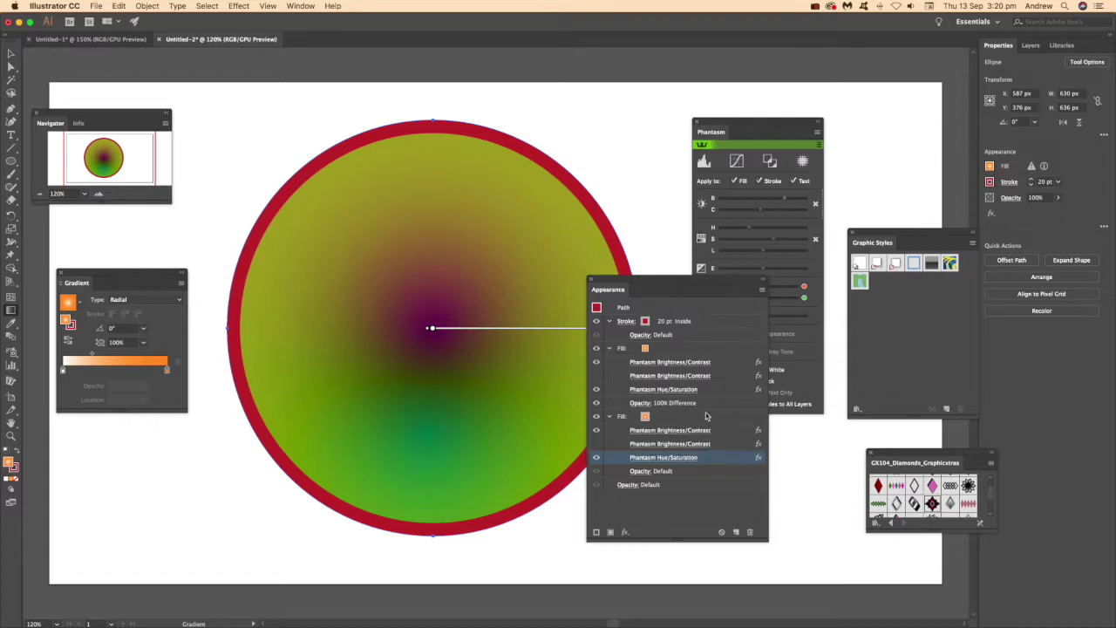
Set the upper fill's Hue/Saturation to hue -39, saturation 70, lightness -44.
left_click(689, 389)
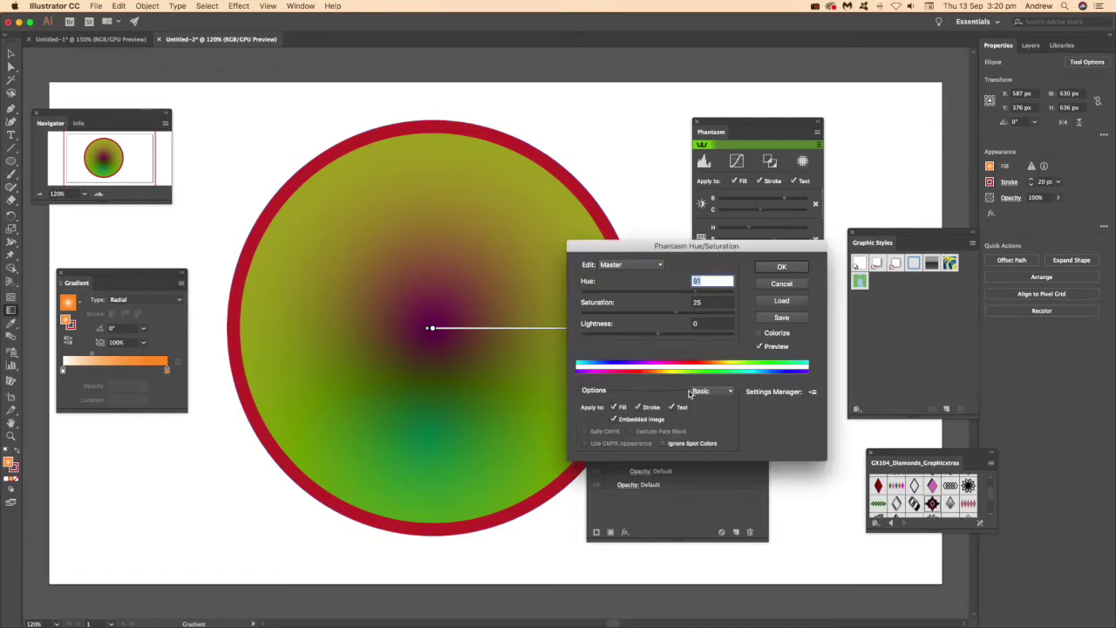
mouse_move(642, 296)
left_mouse_down()
mouse_move(672, 295)
mouse_move(632, 295)
mouse_move(641, 296)
left_mouse_up()
key("Tab")
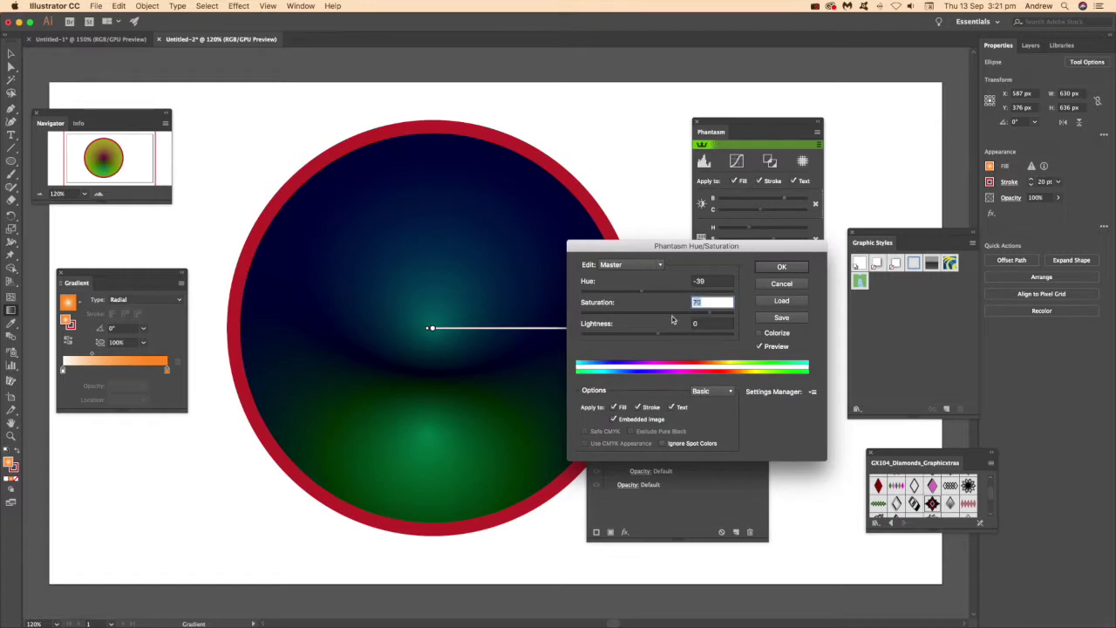
type("70")
key("Tab")
left_click_drag(687, 336, 625, 335)
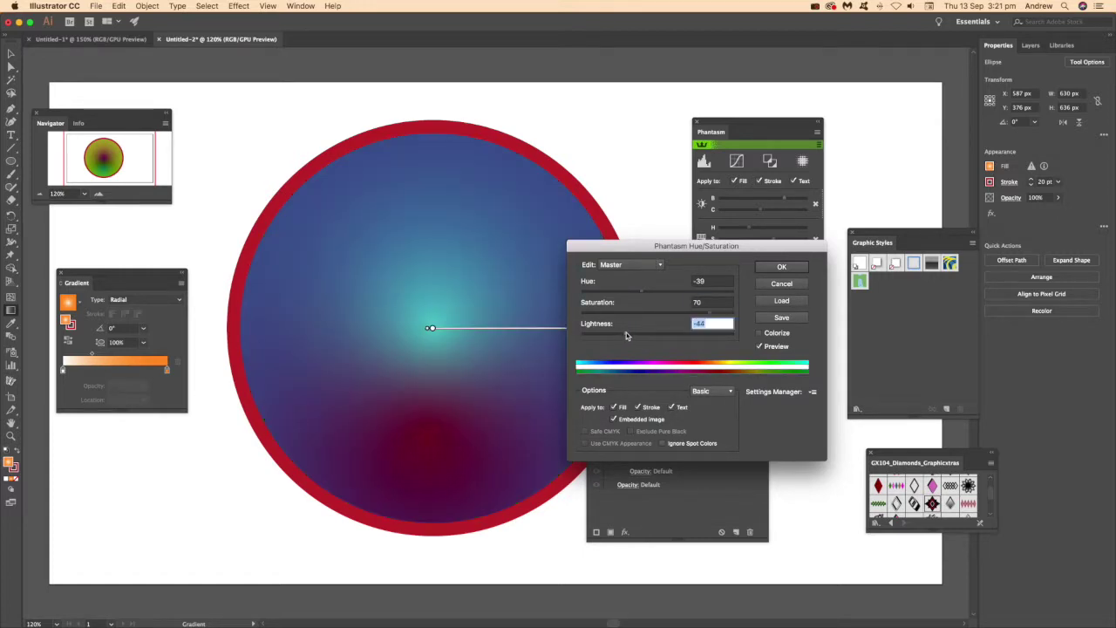
left_click(782, 269)
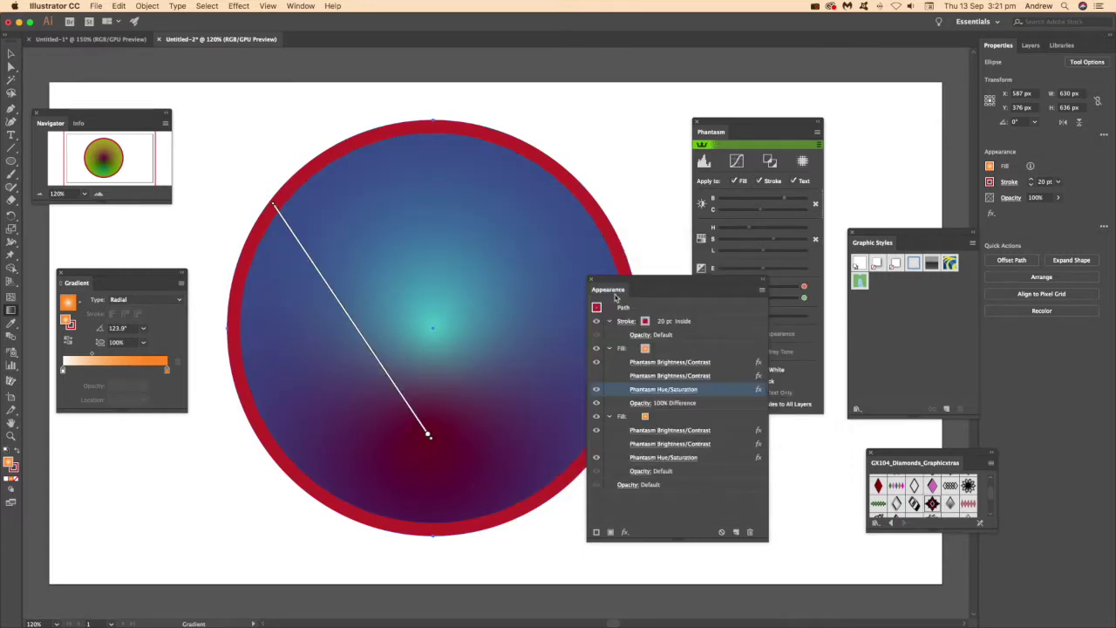
Change the upper fill's blend mode from Difference to Lighten, after briefly trying Overlay.
left_click(678, 350)
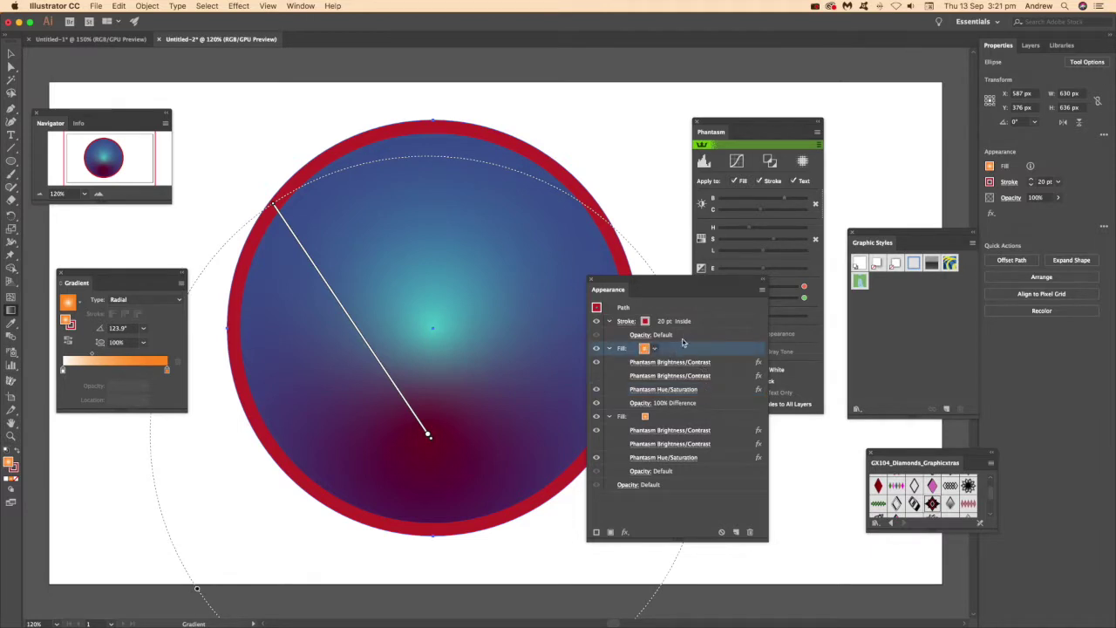
left_click(640, 403)
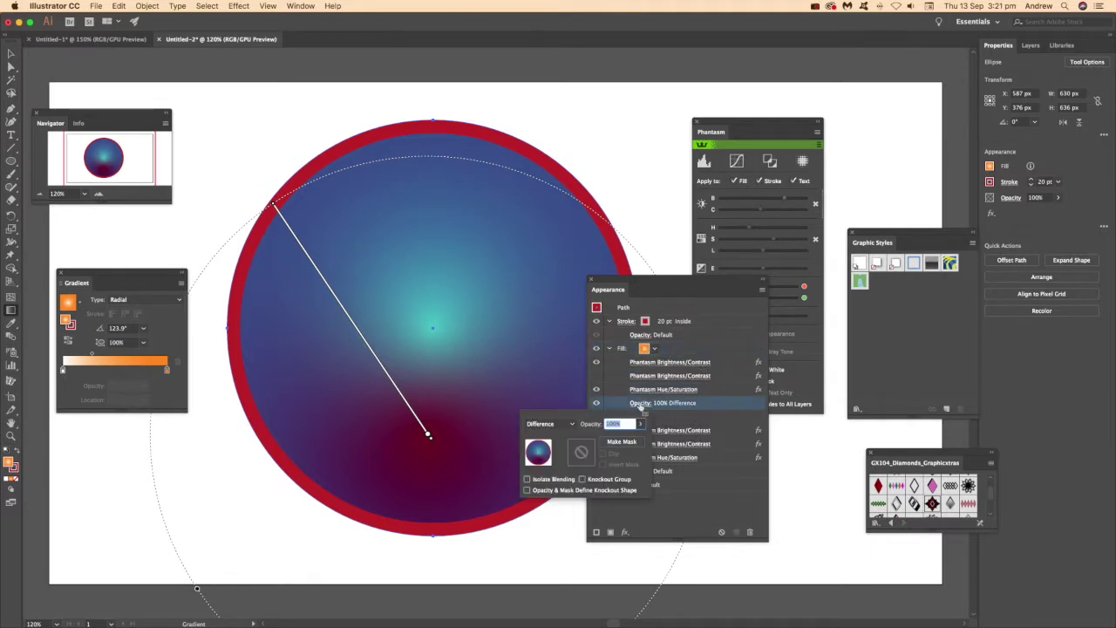
left_click(558, 424)
left_click(550, 311)
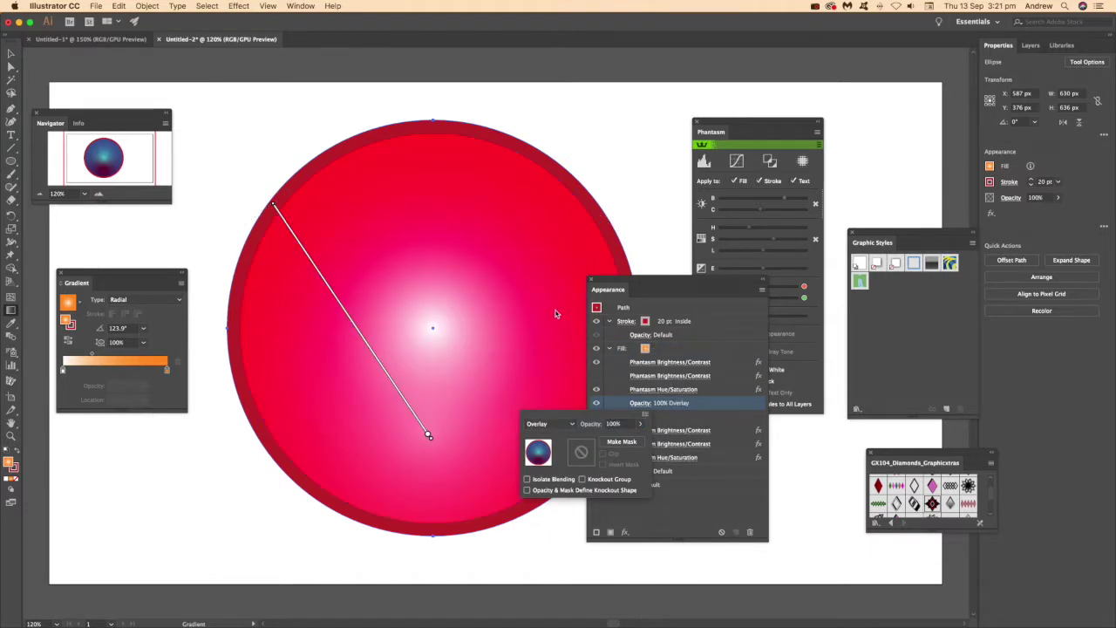
left_click(555, 424)
left_click(558, 273)
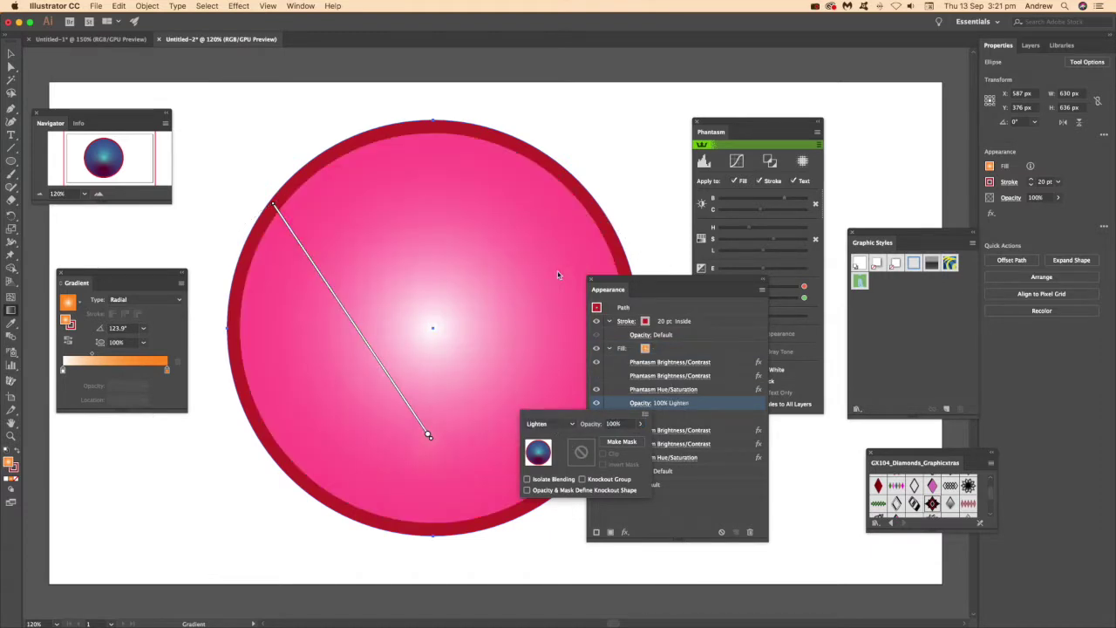
left_click(729, 533)
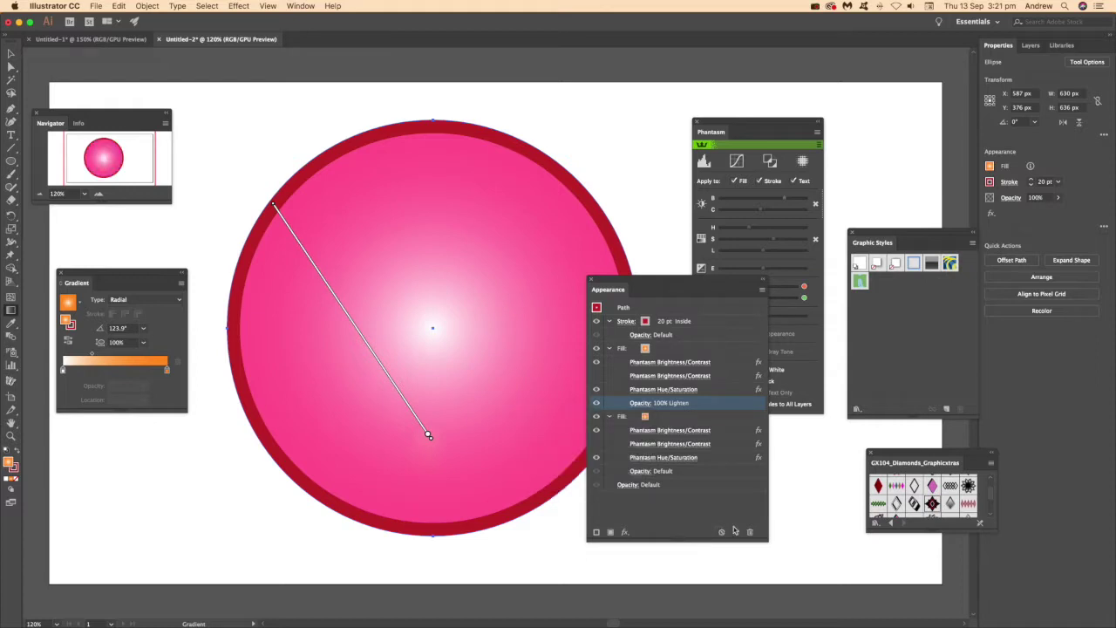
left_click(666, 508)
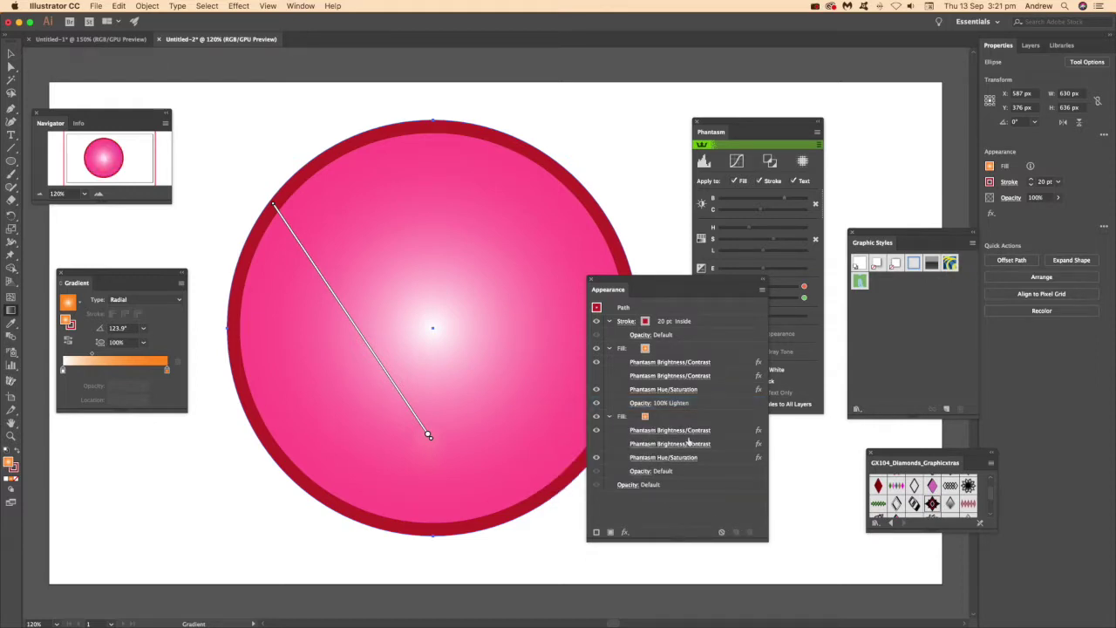
Apply a Phantasm Exposure of 2.78 and move it to the top of the lower fill.
left_click(597, 434)
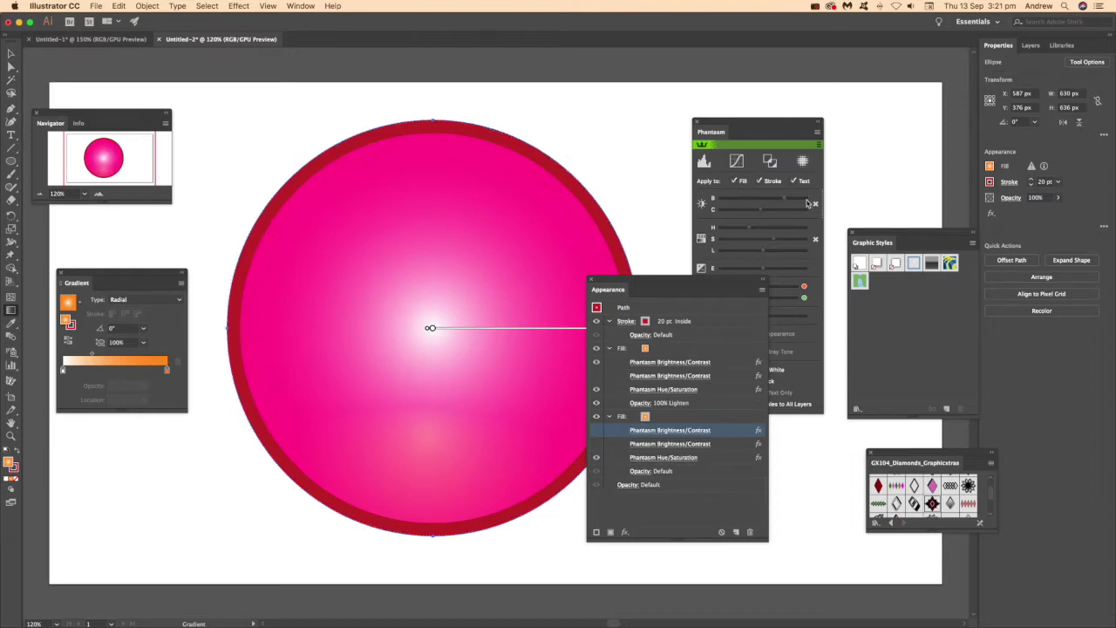
left_click(650, 505)
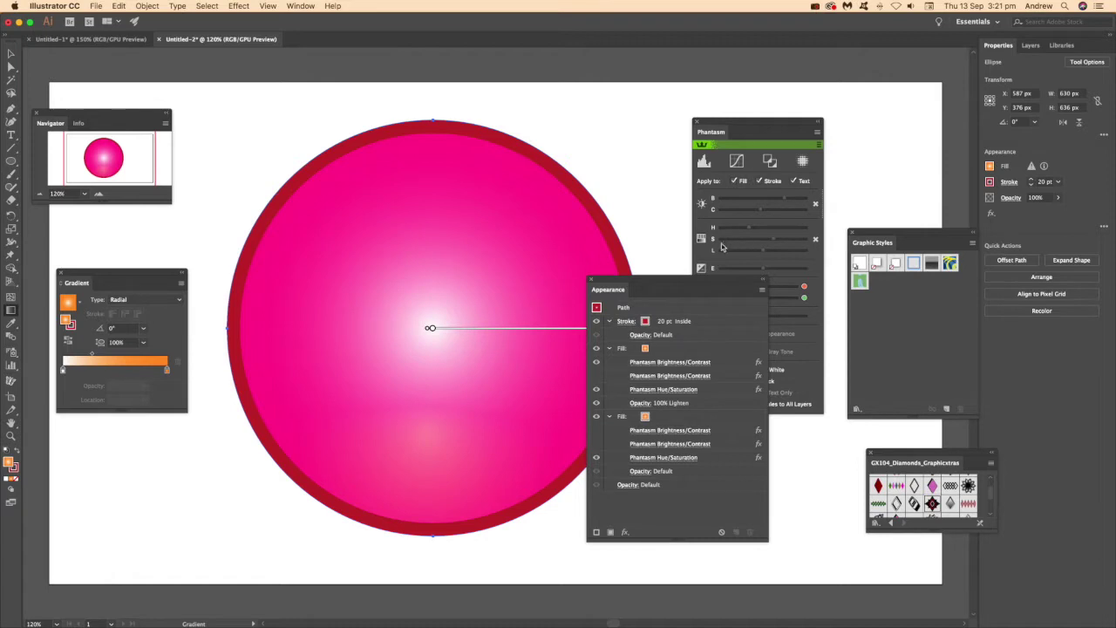
left_click(703, 270)
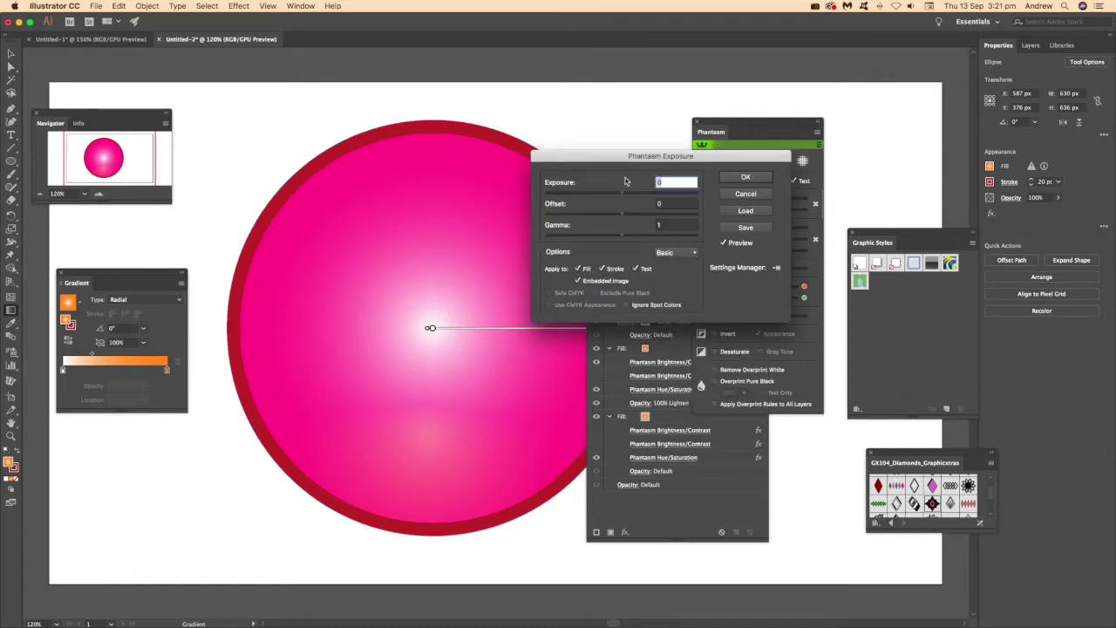
type("2.78")
key("Return")
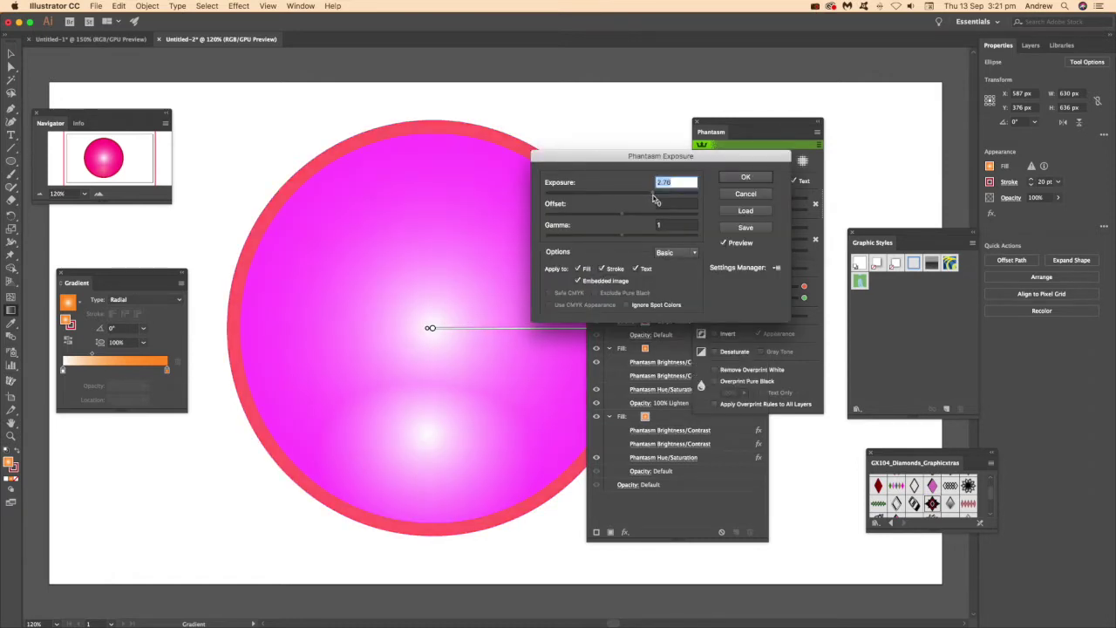
left_click(761, 182)
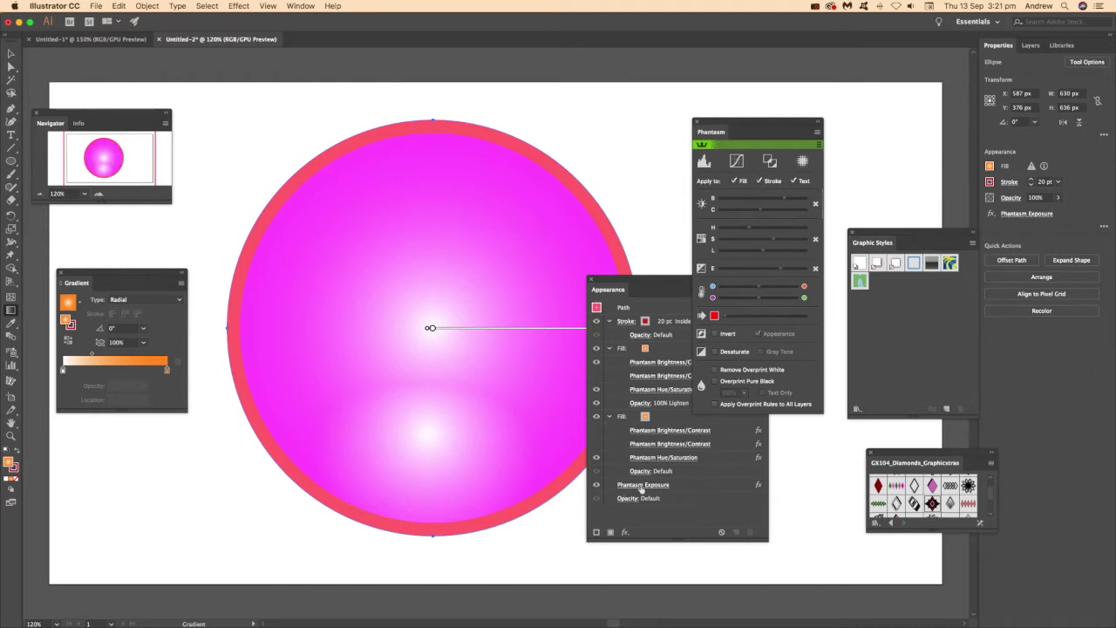
left_click_drag(644, 484, 630, 423)
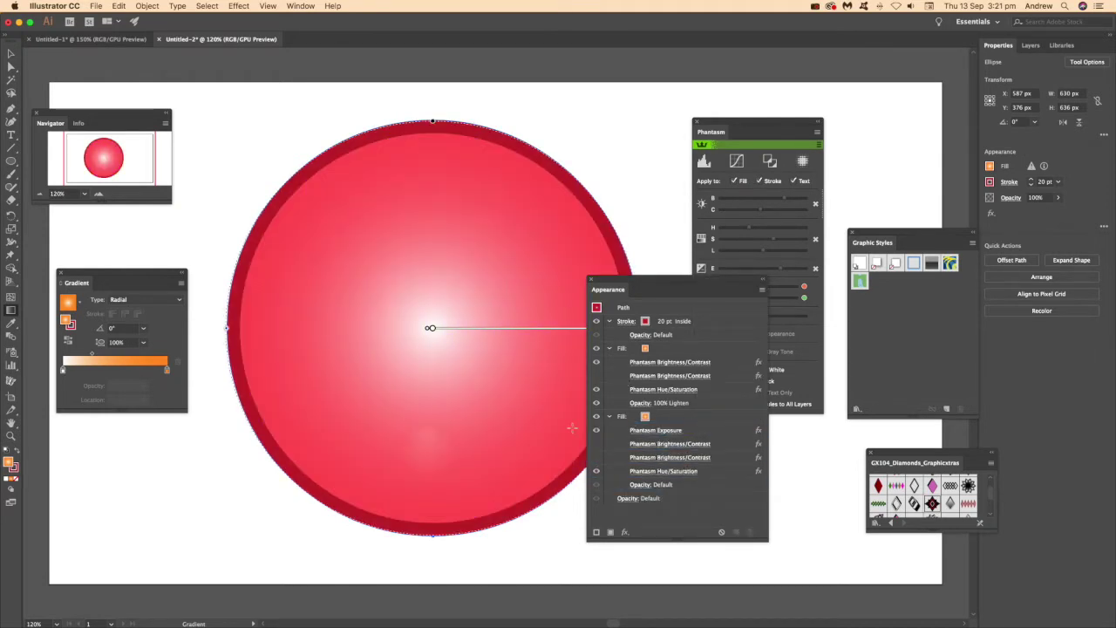